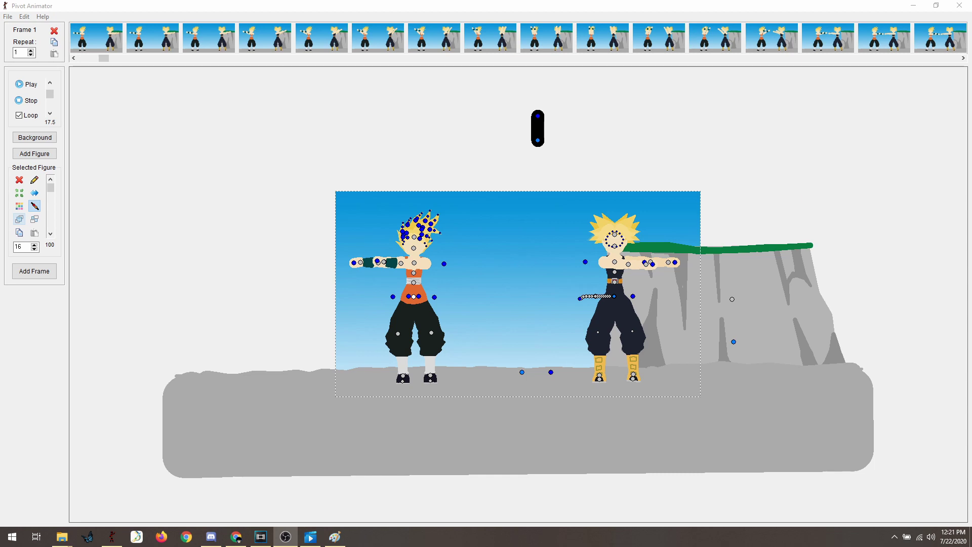
Step: Select both fighter figures and all their joints with a drag box and Edit > Select All
click(295, 149)
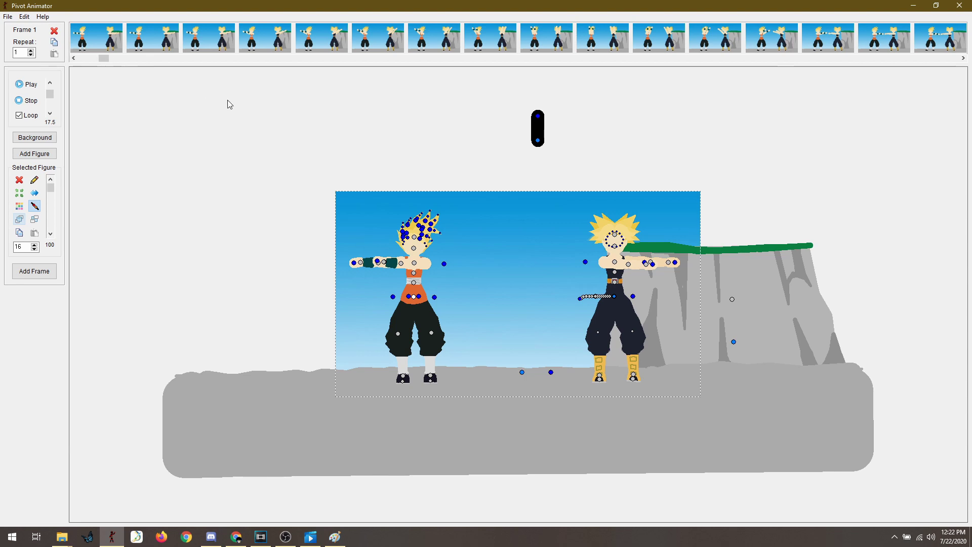
drag(296, 163, 731, 385)
key(alt+e)
key(Down)
key(Return)
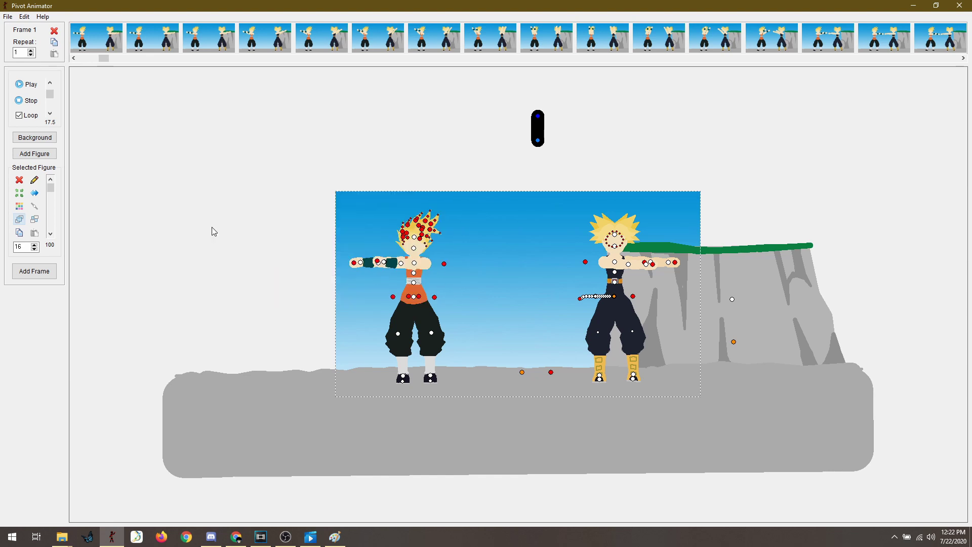
Step: Enter width 720 in the Size43 16:9 calculator to read height 405, then return to Pivot
click(238, 540)
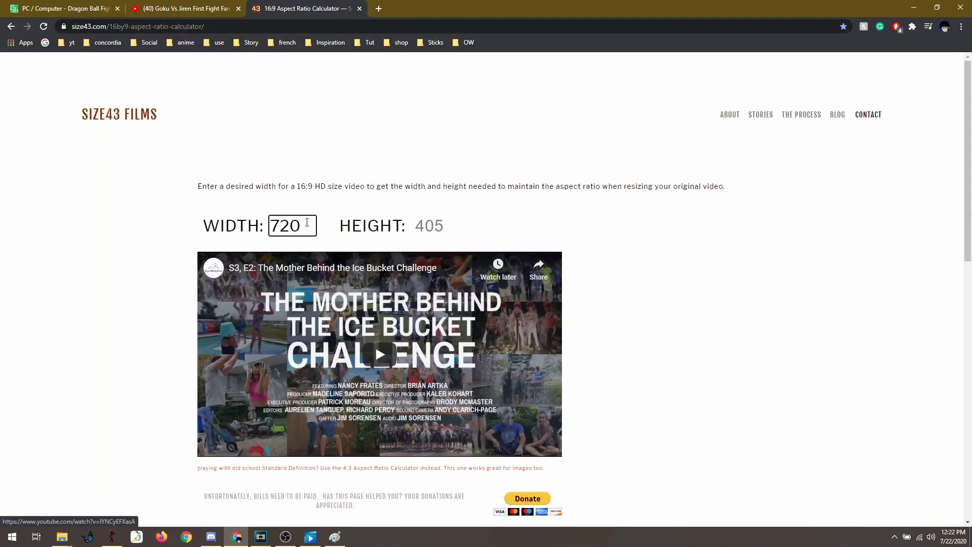
drag(306, 223, 219, 230)
key(BackSpace)
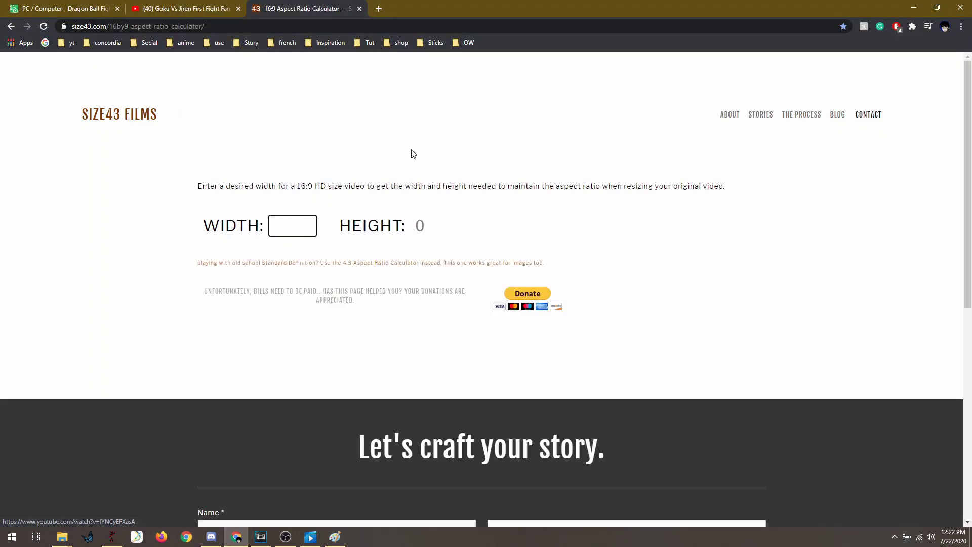
text(720)
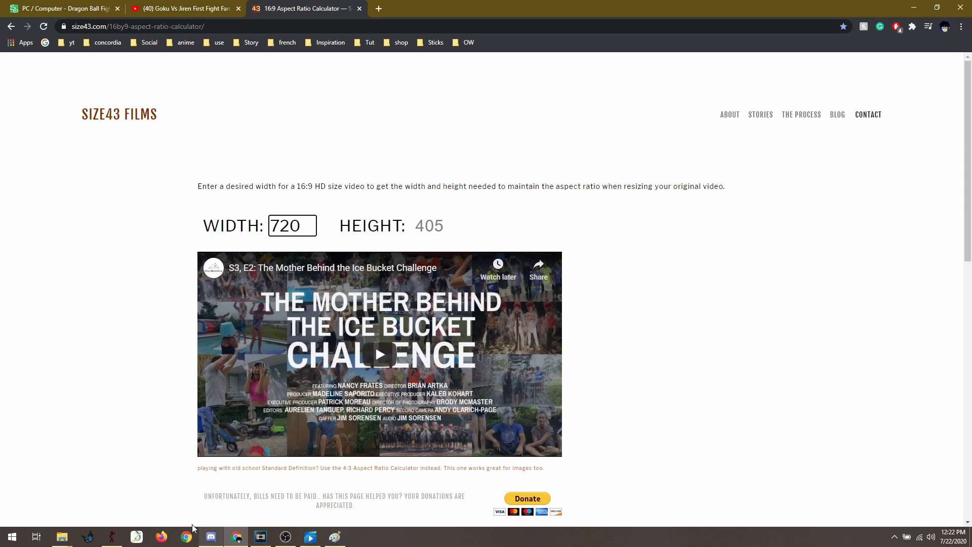
click(112, 536)
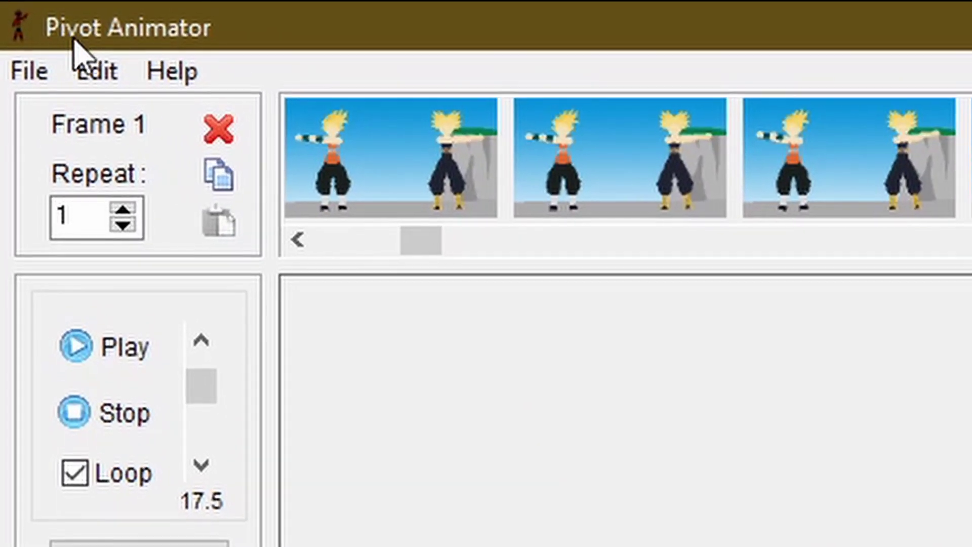
Step: Set the animation canvas to width 720 and height 405 in Edit > Options
click(96, 71)
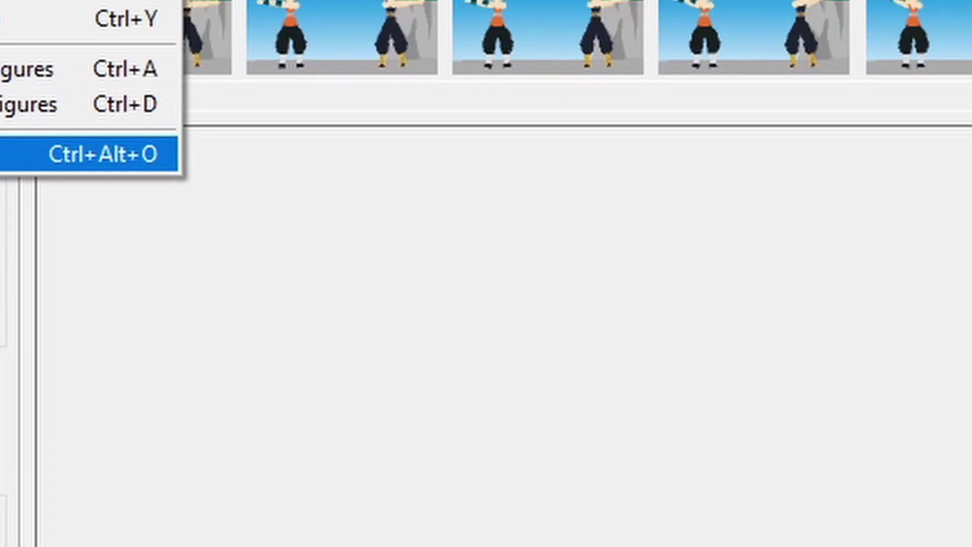
click(154, 304)
click(563, 279)
click(572, 357)
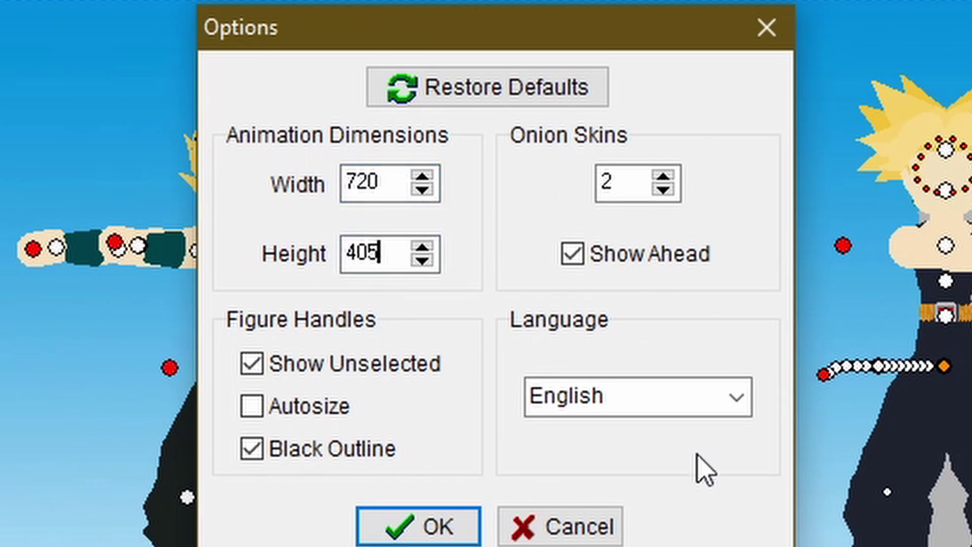
click(418, 527)
click(8, 16)
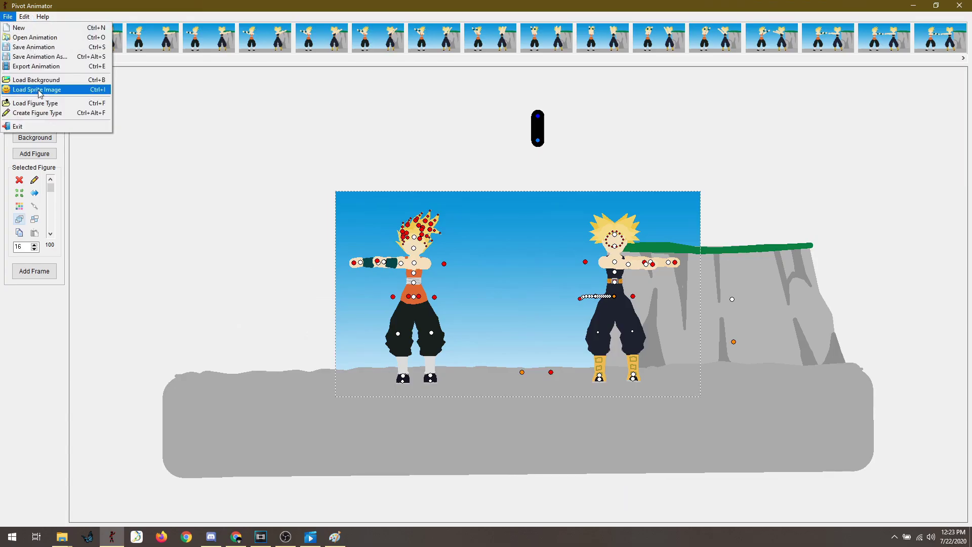
click(35, 65)
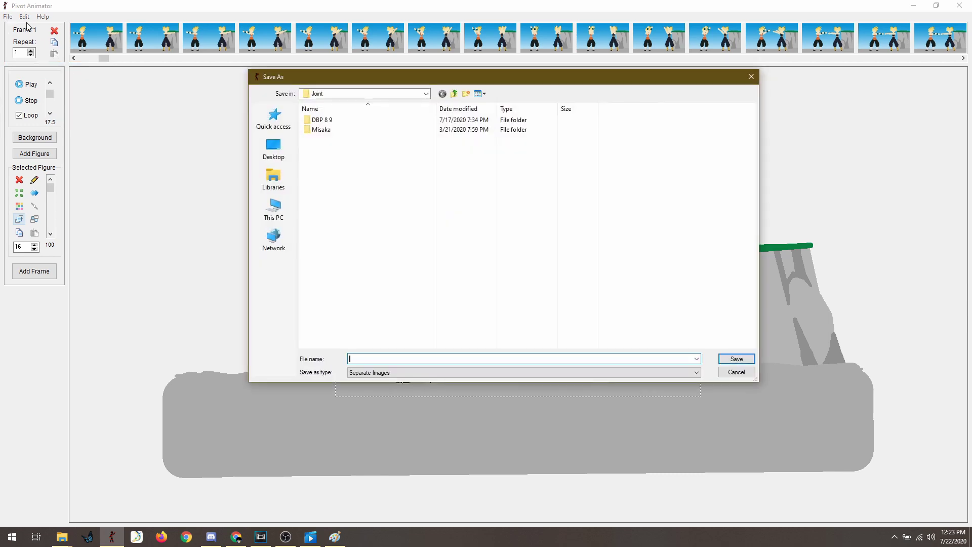
Step: Export the animation as Separate Images with the file name TEST
click(751, 76)
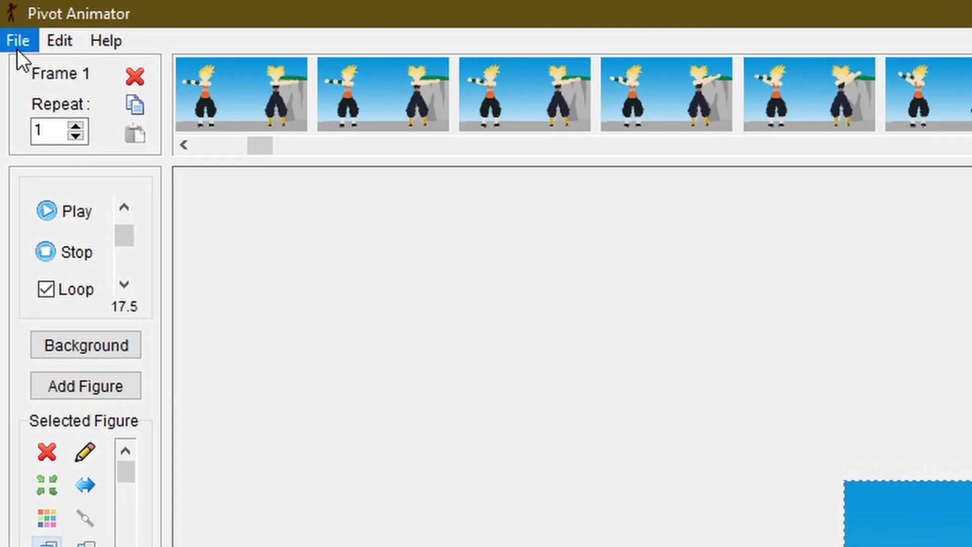
click(7, 17)
click(35, 66)
click(302, 499)
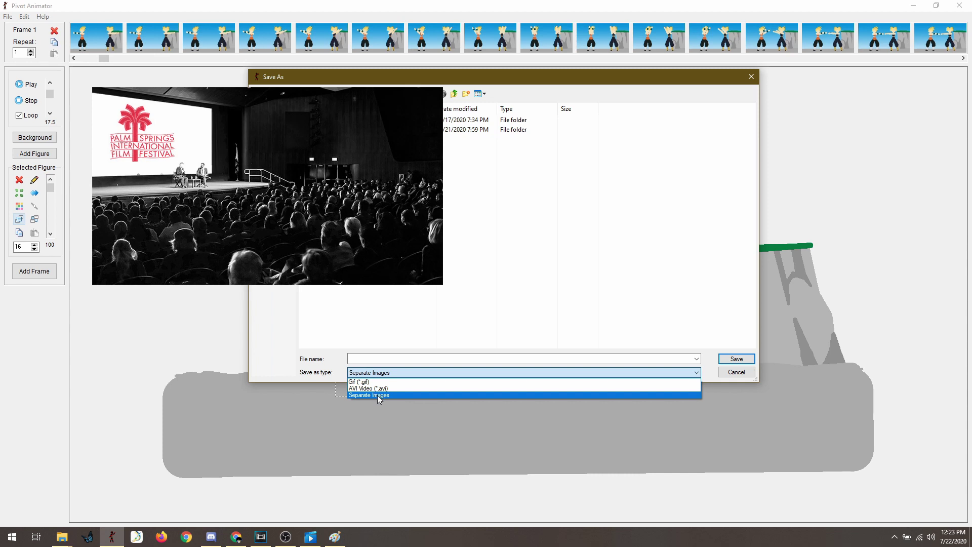
click(379, 395)
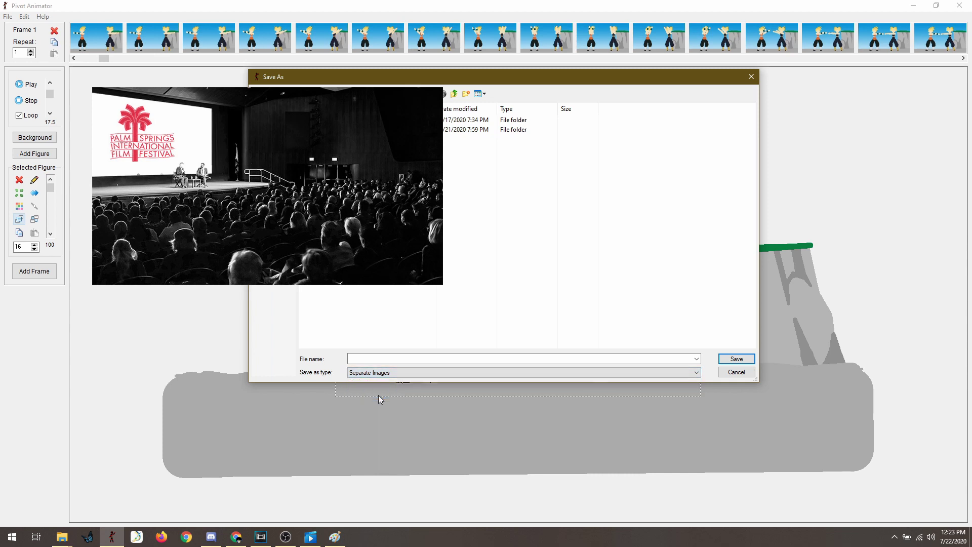
click(563, 358)
text(TEST)
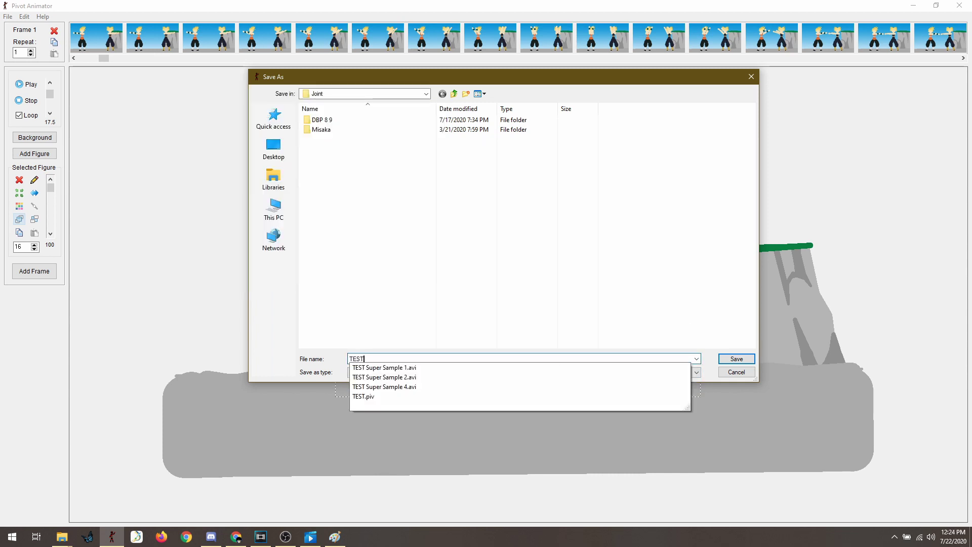
click(737, 360)
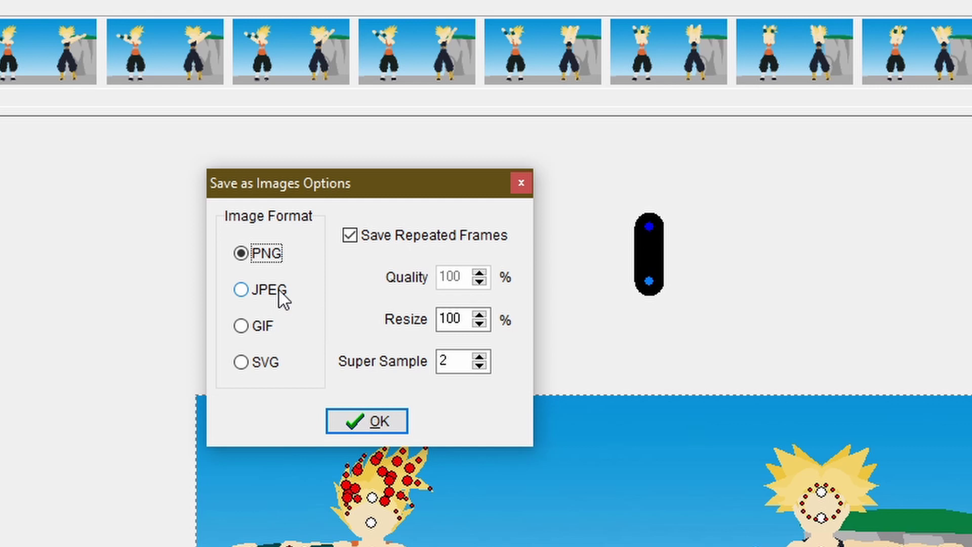
Step: Compare the JPEG, GIF and SVG formats, then confirm PNG at 100% resize and super sample 2
click(280, 290)
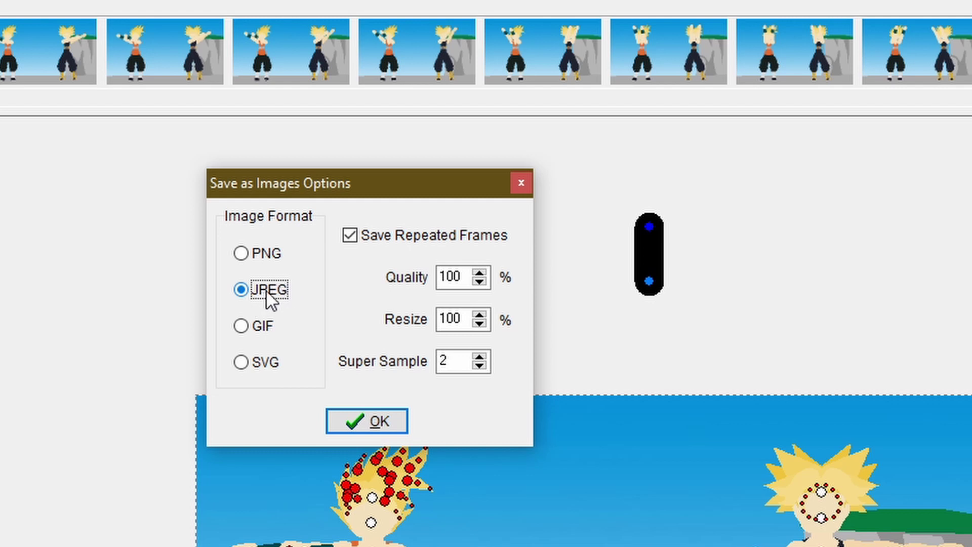
click(256, 327)
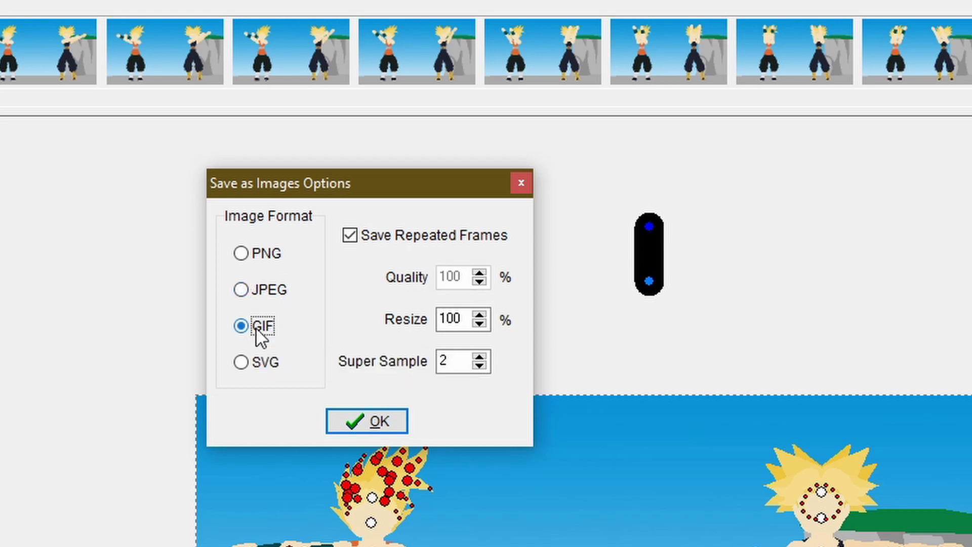
click(248, 361)
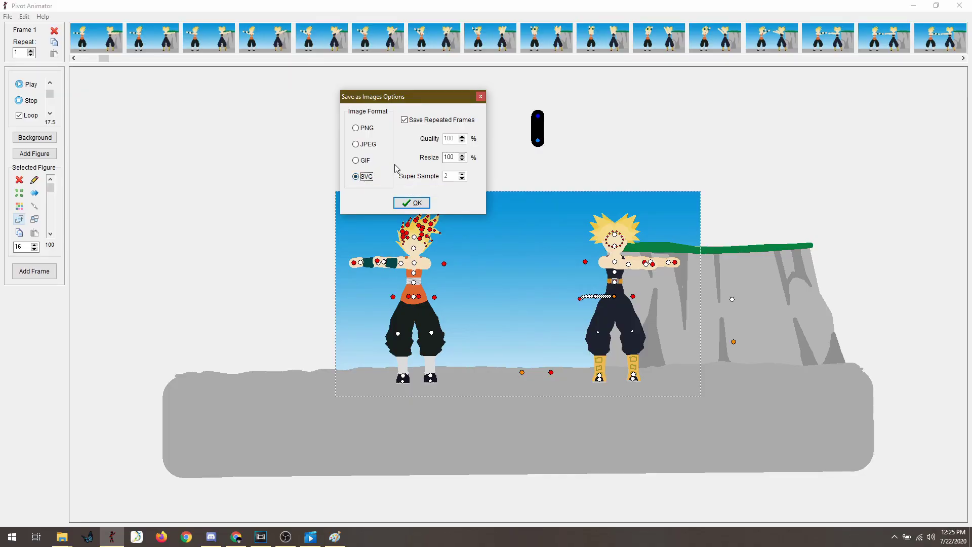
click(367, 128)
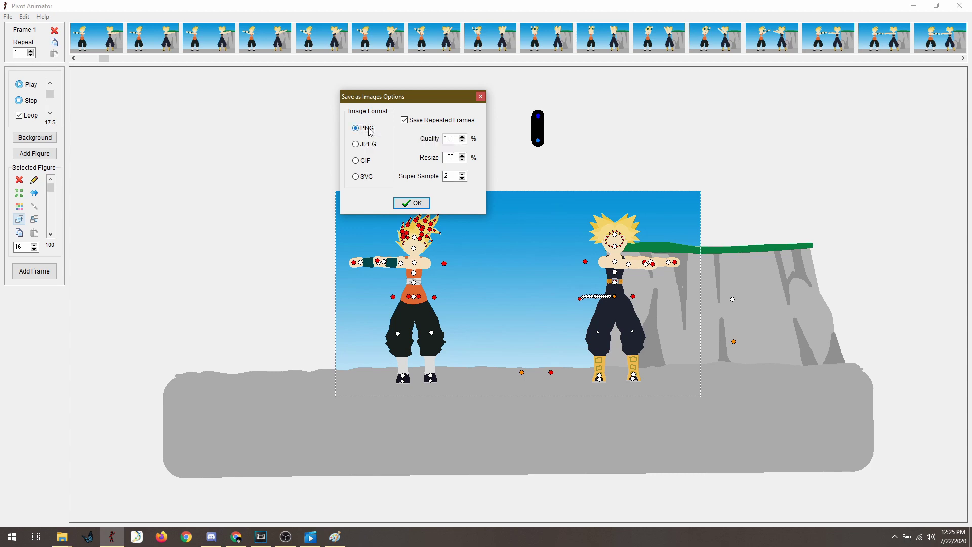
click(416, 203)
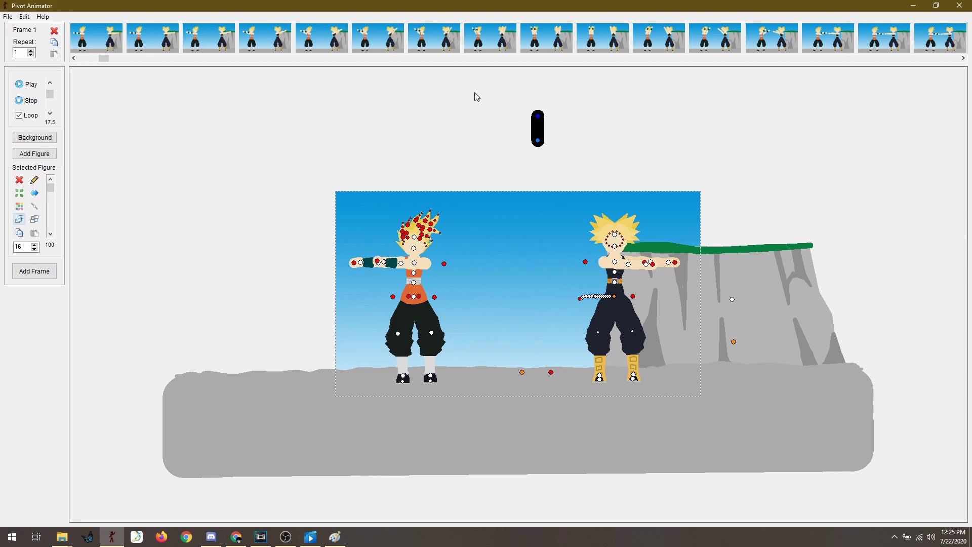
Step: Export the animation as an AVI Video file named TEST
click(7, 18)
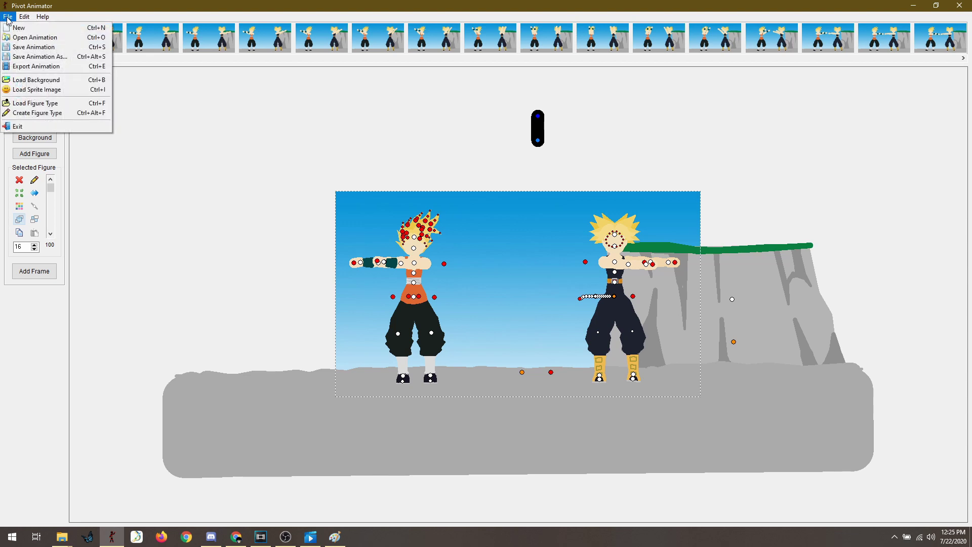
click(50, 67)
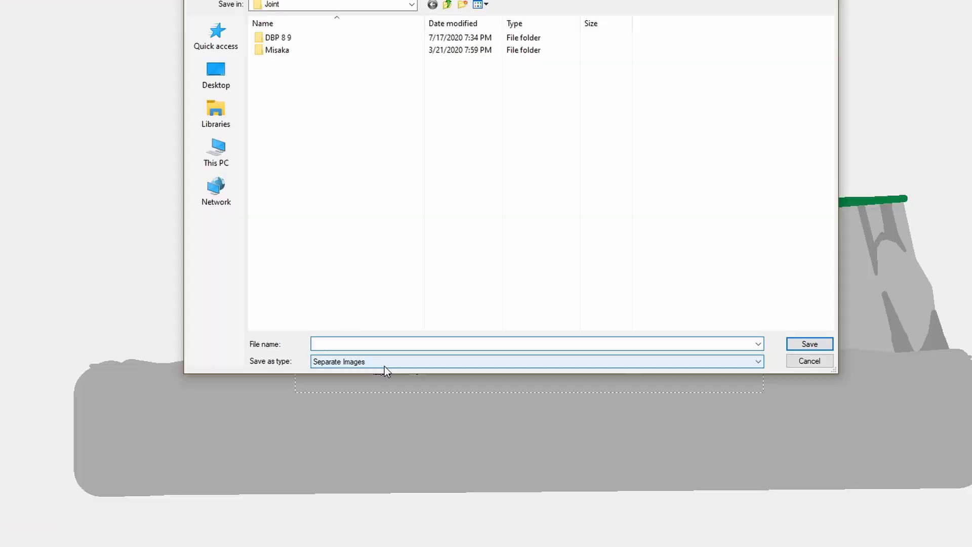
click(403, 375)
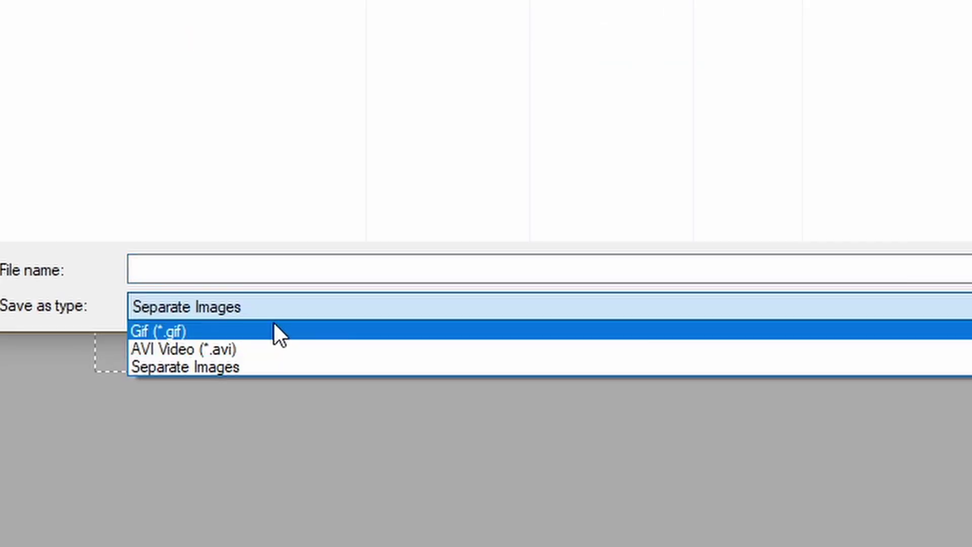
click(261, 350)
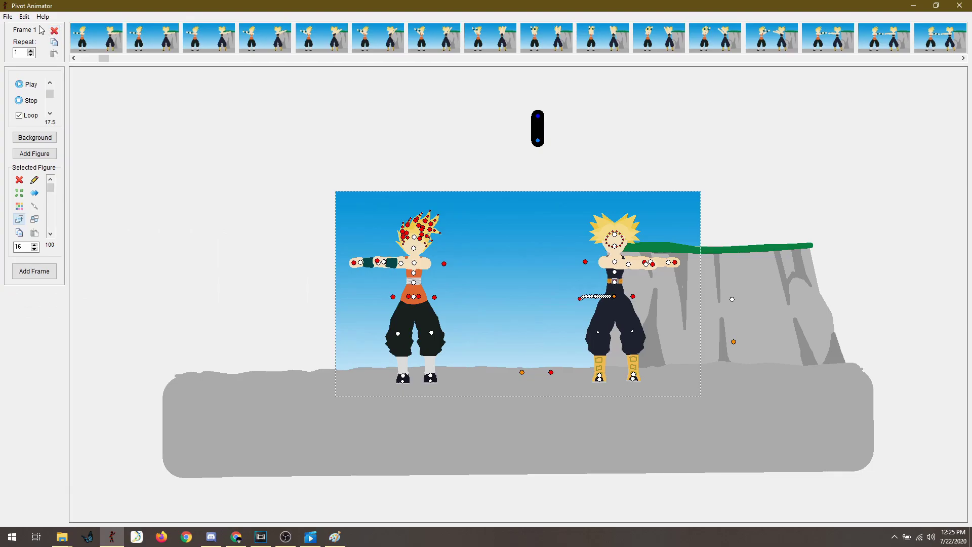
click(7, 16)
click(50, 68)
click(398, 375)
click(382, 387)
click(385, 358)
text(TEST)
key(Return)
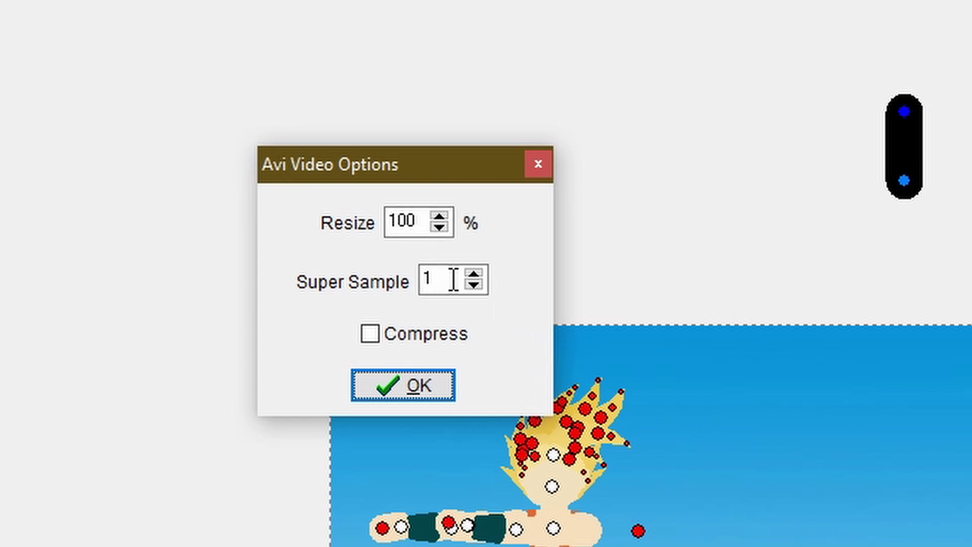
Step: Set the AVI options to Resize 100% and Super Sample 1
drag(437, 215, 443, 226)
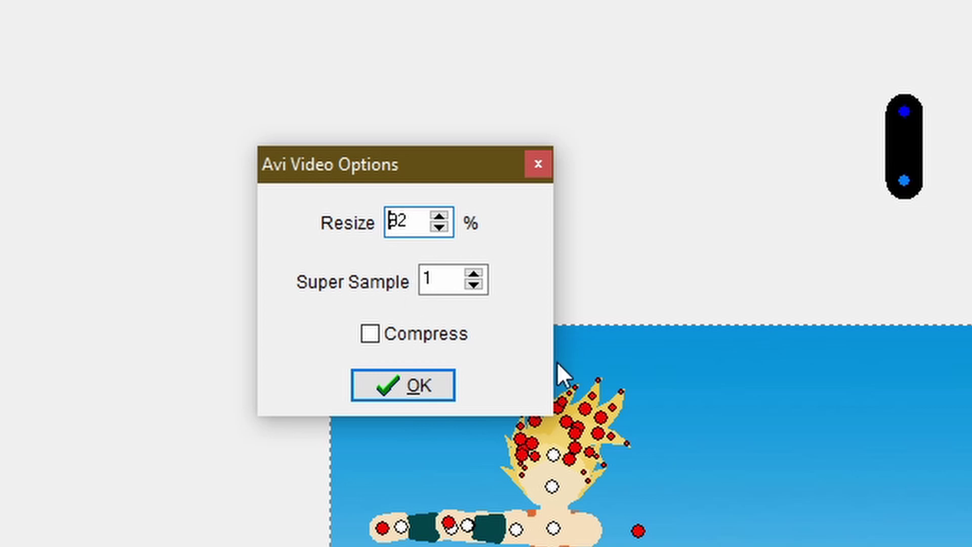
click(434, 219)
key(shift+Home)
text(100)
click(451, 281)
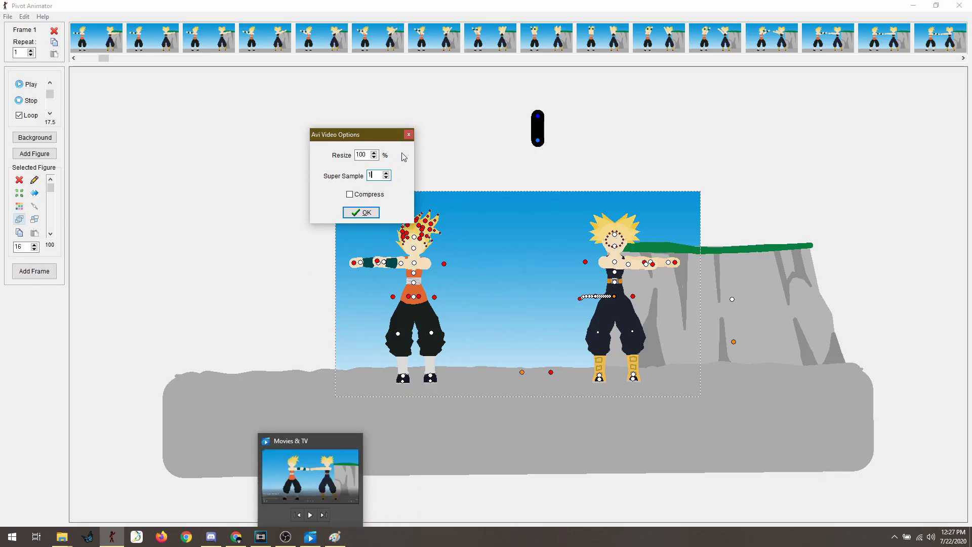
Step: Close the video options and play the TEST Super Sample 4 AVI from the Joint folder
click(409, 134)
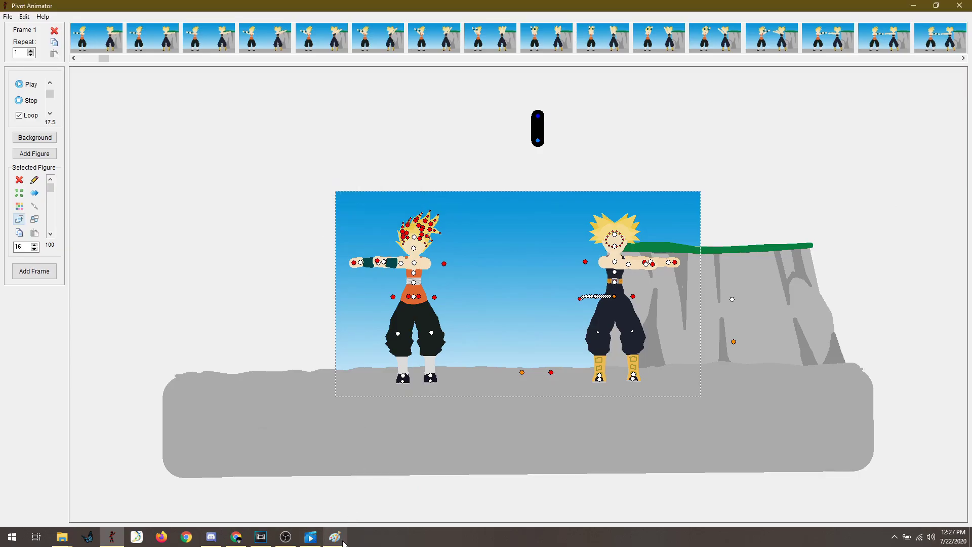
mouse_move(65, 542)
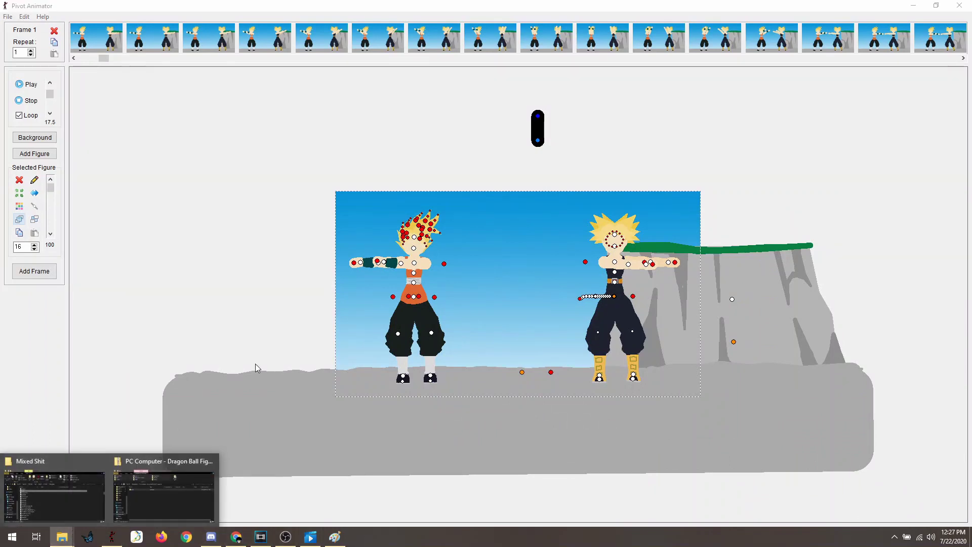
click(78, 489)
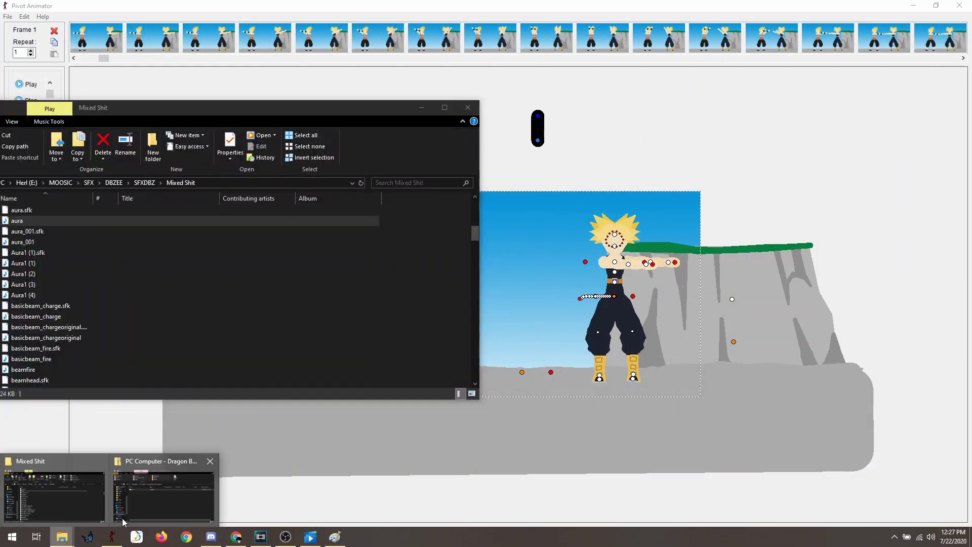
click(164, 489)
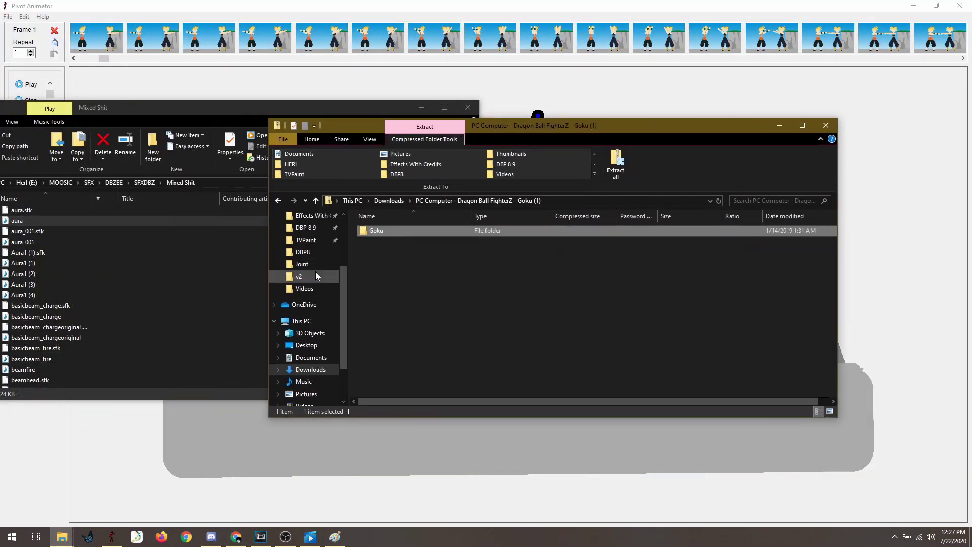
click(302, 264)
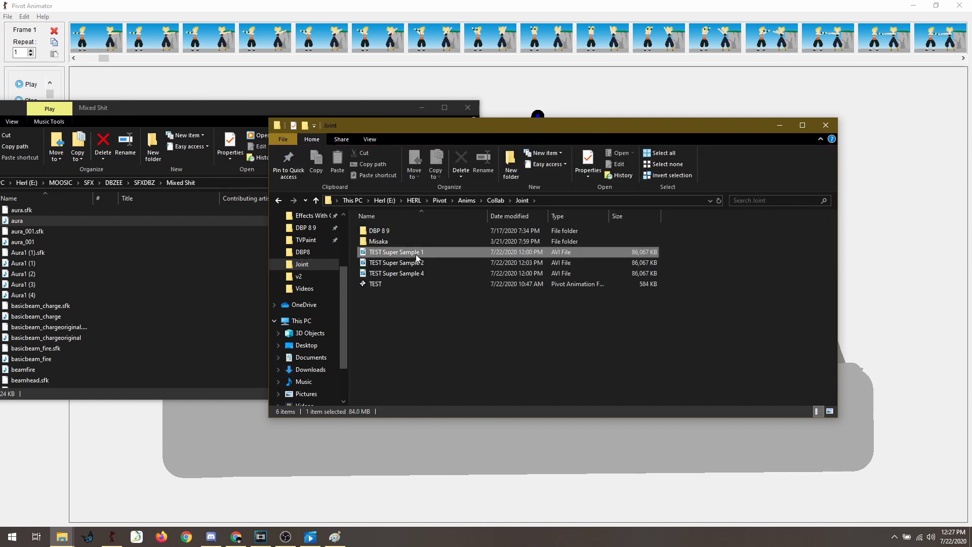
click(479, 273)
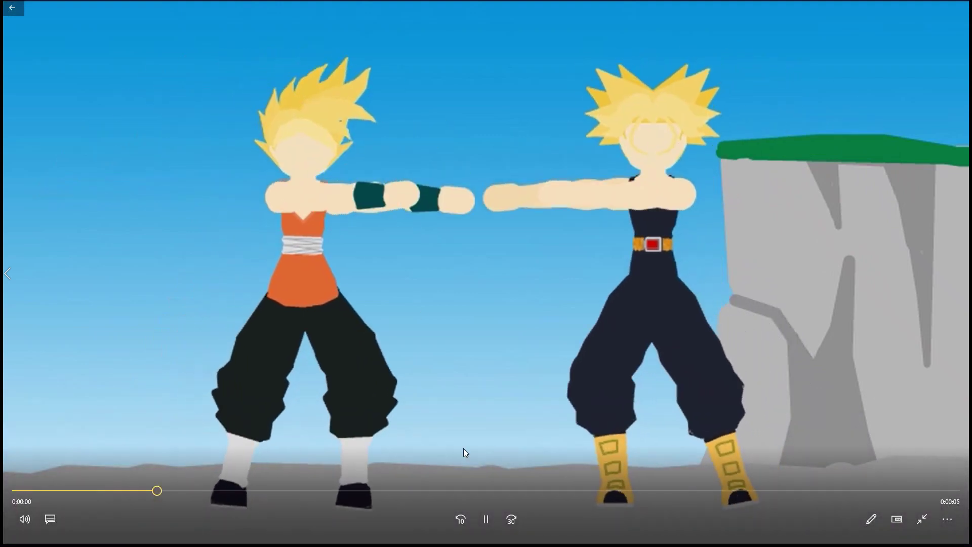
Step: Stop the Super Sample 4 clip, then open TEST Super Sample 1 from the Joint folder and pause it
click(486, 519)
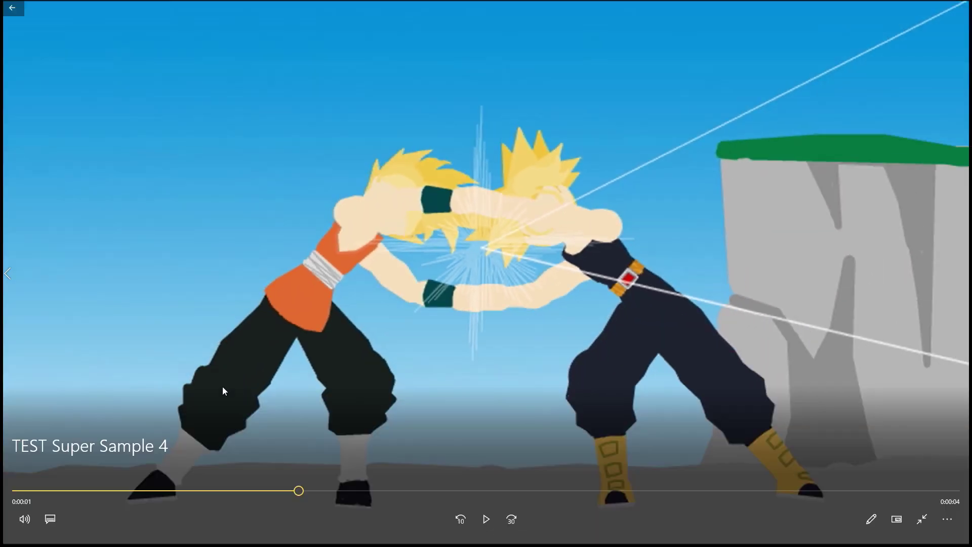
click(922, 519)
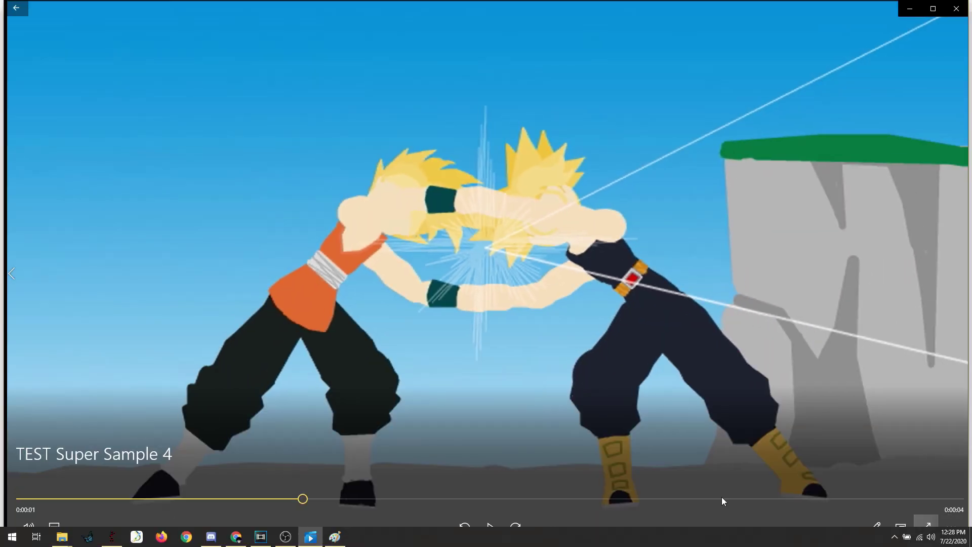
mouse_move(62, 537)
mouse_move(156, 491)
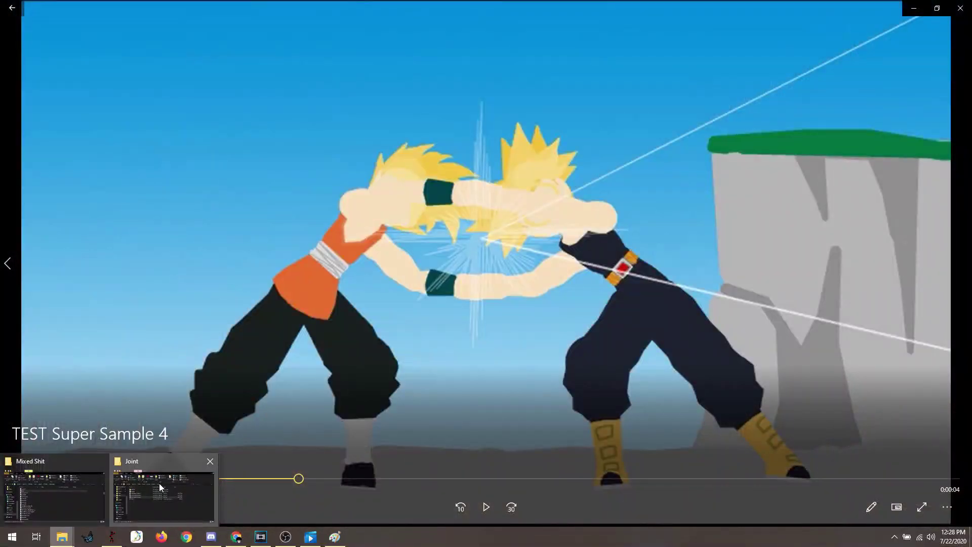
click(159, 483)
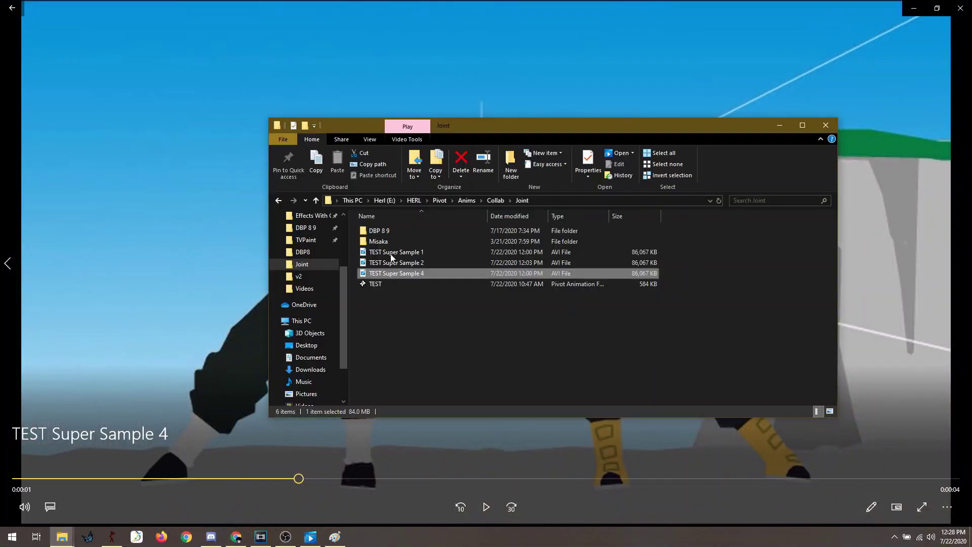
double_click(400, 251)
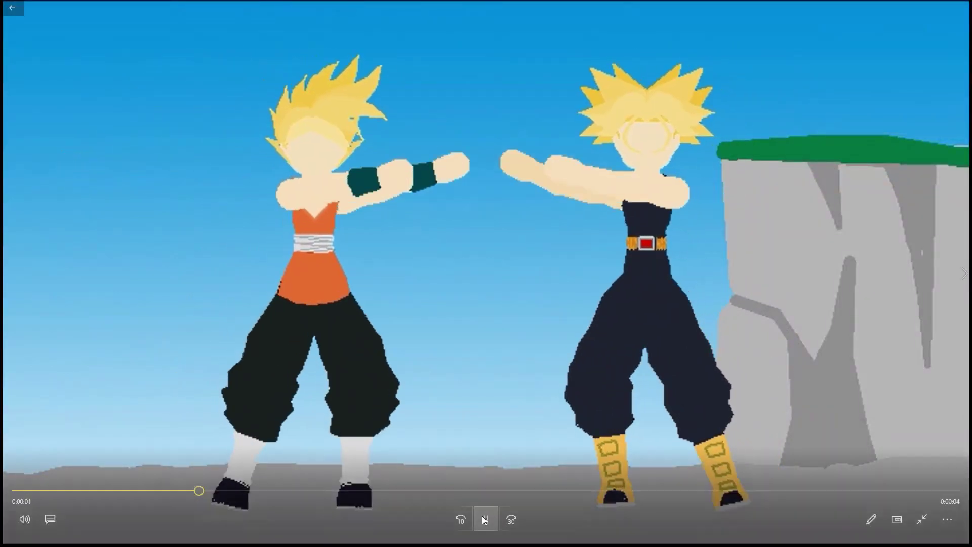
click(486, 519)
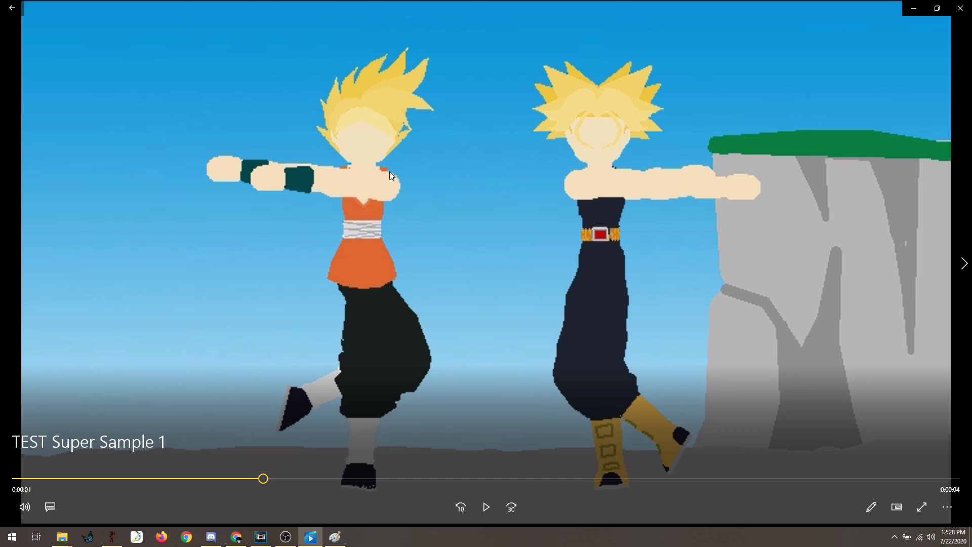
click(335, 537)
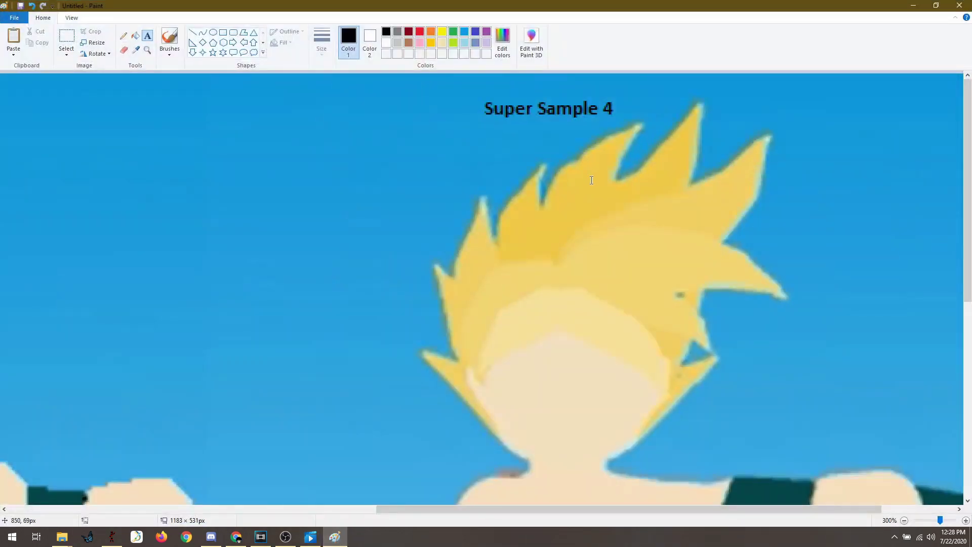
scroll(483, 225, down, 3)
scroll(481, 224, up, 2)
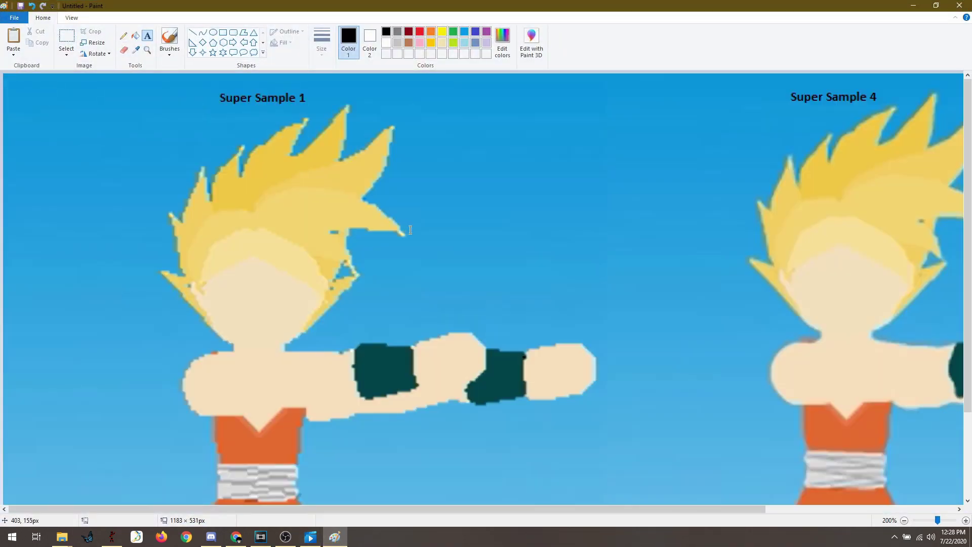
scroll(475, 238, up, 1)
scroll(475, 238, down, 2)
scroll(486, 240, up, 1)
scroll(489, 239, up, 1)
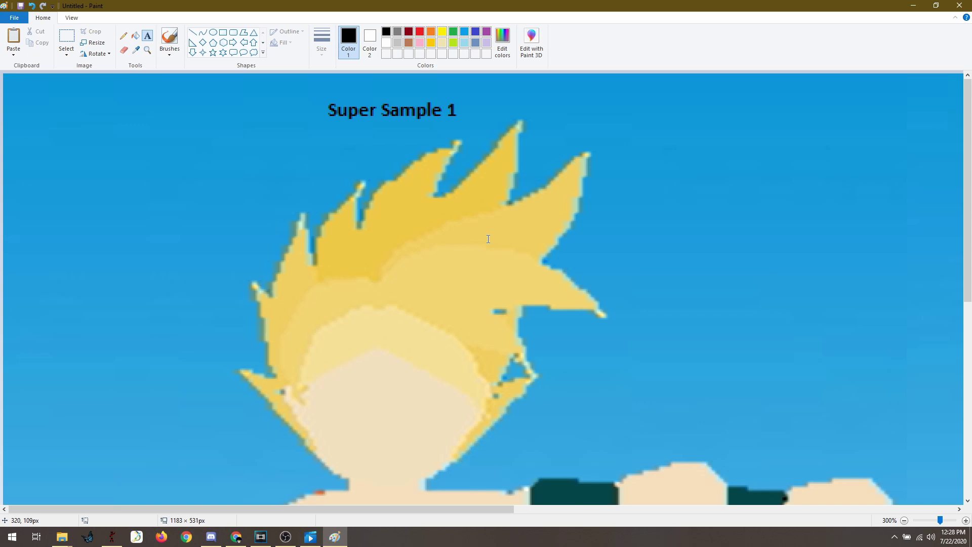
scroll(488, 239, down, 7)
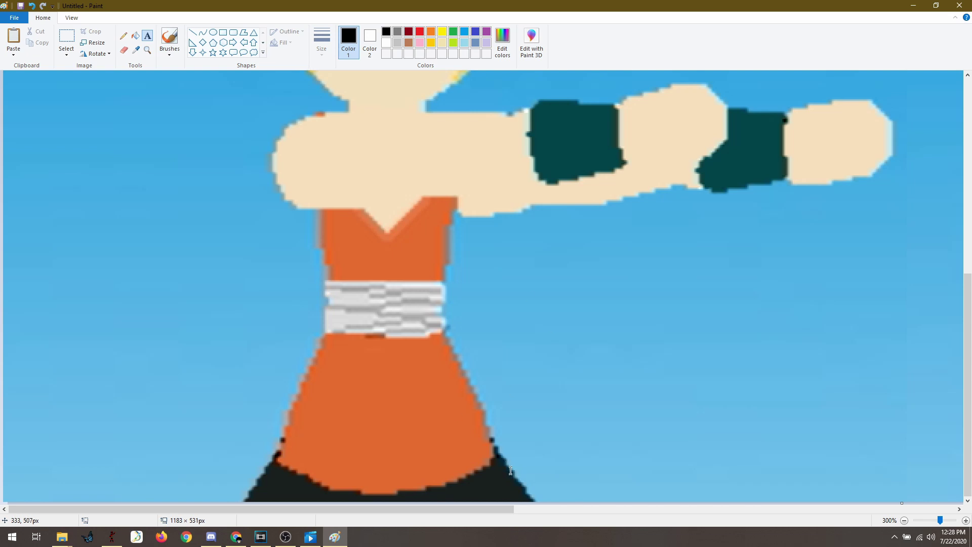
drag(511, 509, 952, 499)
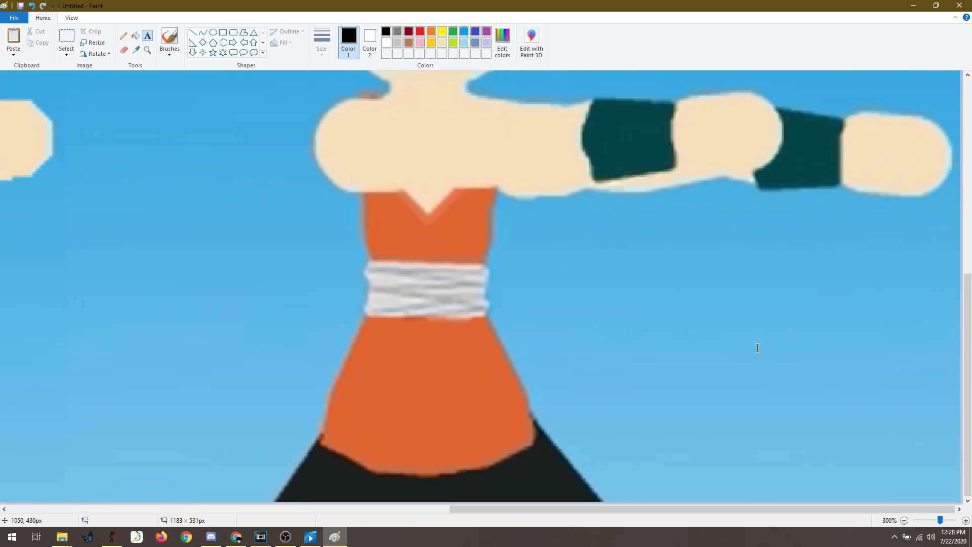
scroll(787, 266, up, 5)
scroll(787, 266, down, 5)
scroll(775, 271, up, 1)
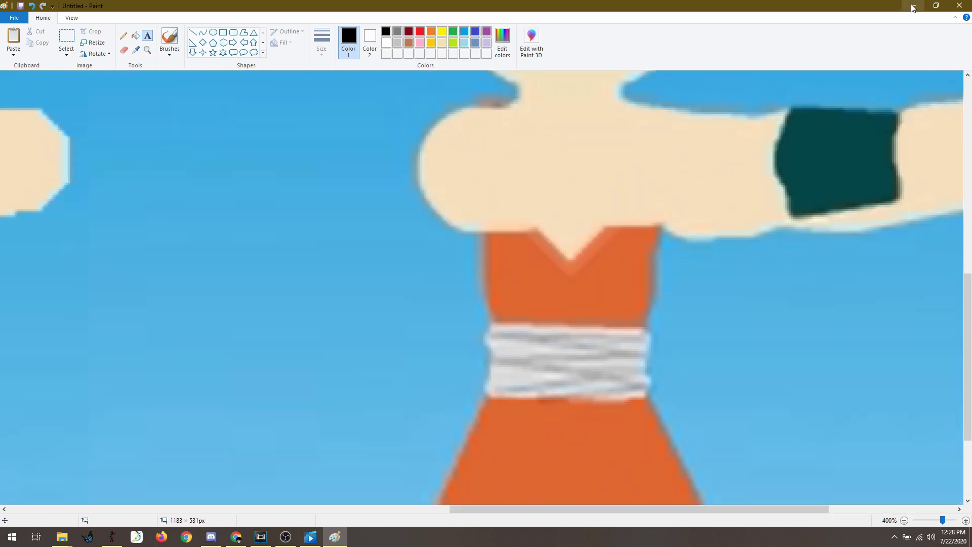
scroll(710, 193, down, 3)
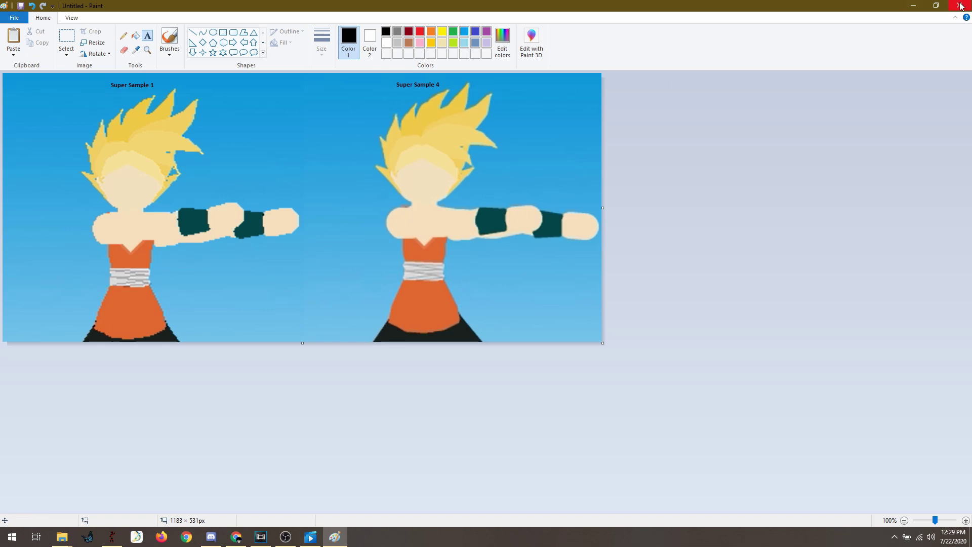
click(914, 6)
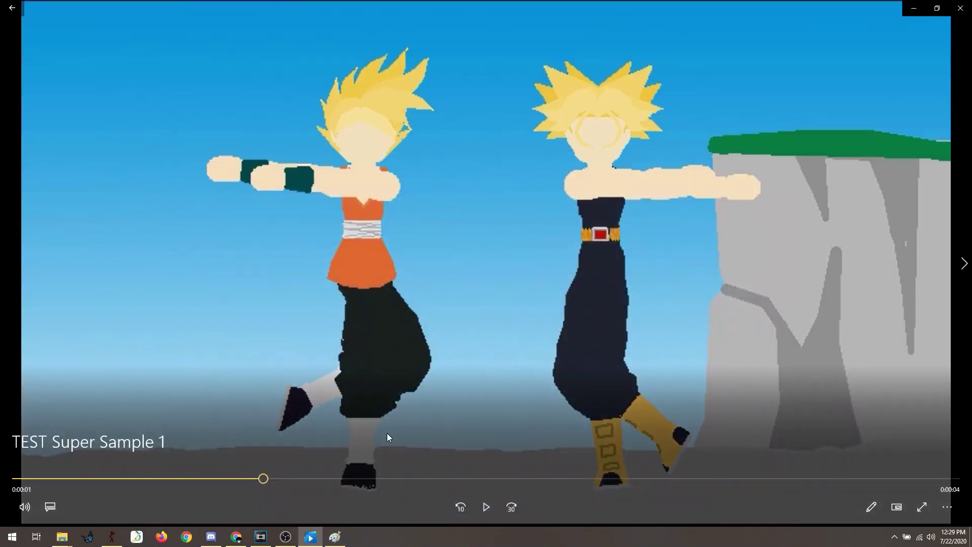
Step: Close the player, switch to Vegas Pro, and drag TEST Super Sample 2.avi into Project Media
click(960, 8)
click(193, 257)
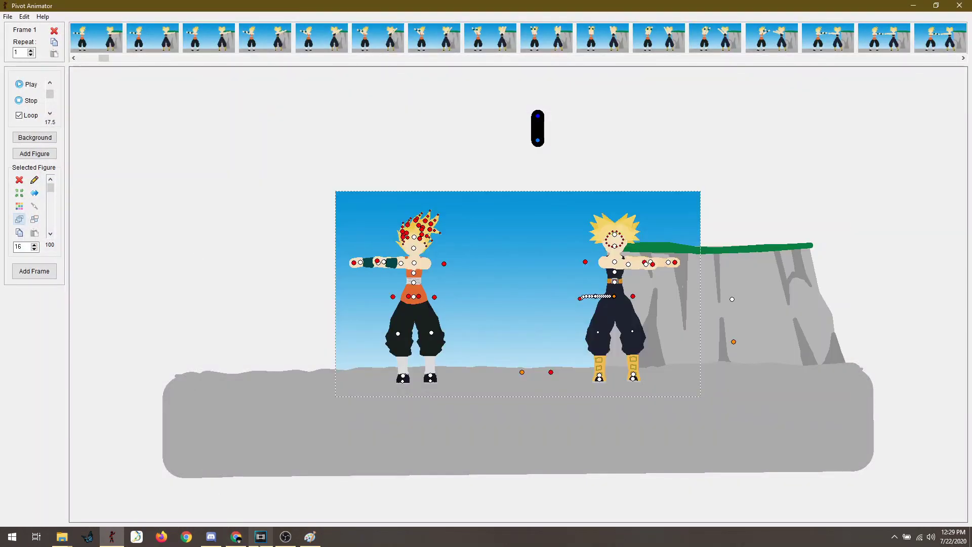
click(261, 538)
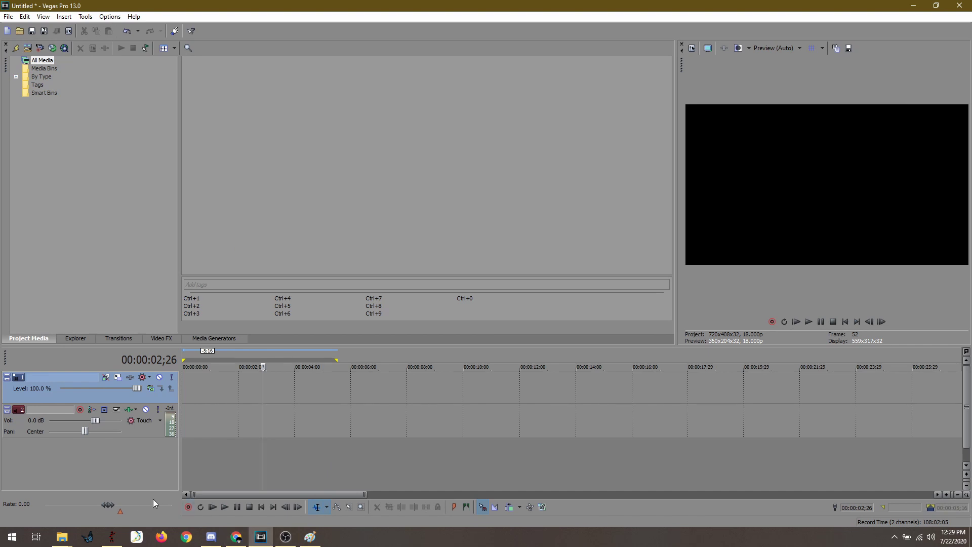
click(112, 536)
mouse_move(62, 537)
click(144, 499)
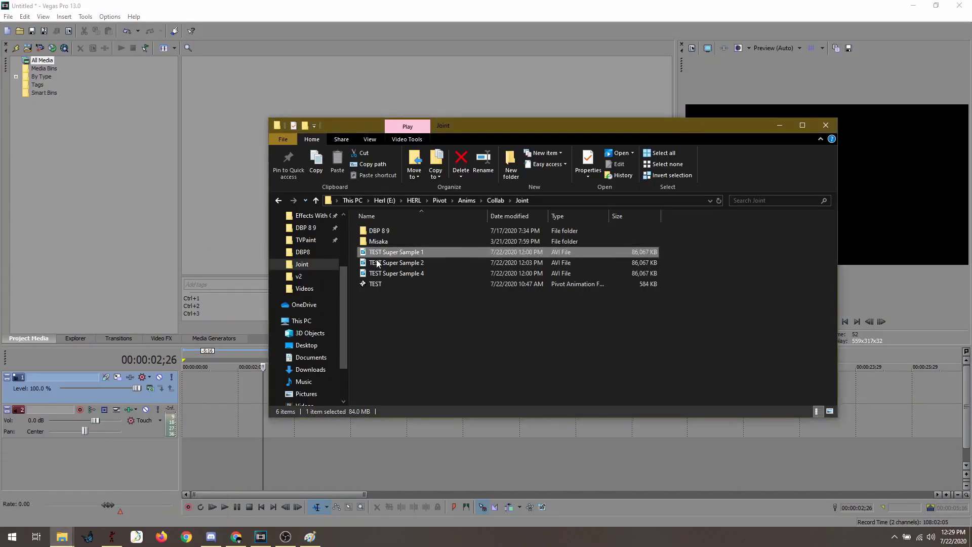
click(393, 263)
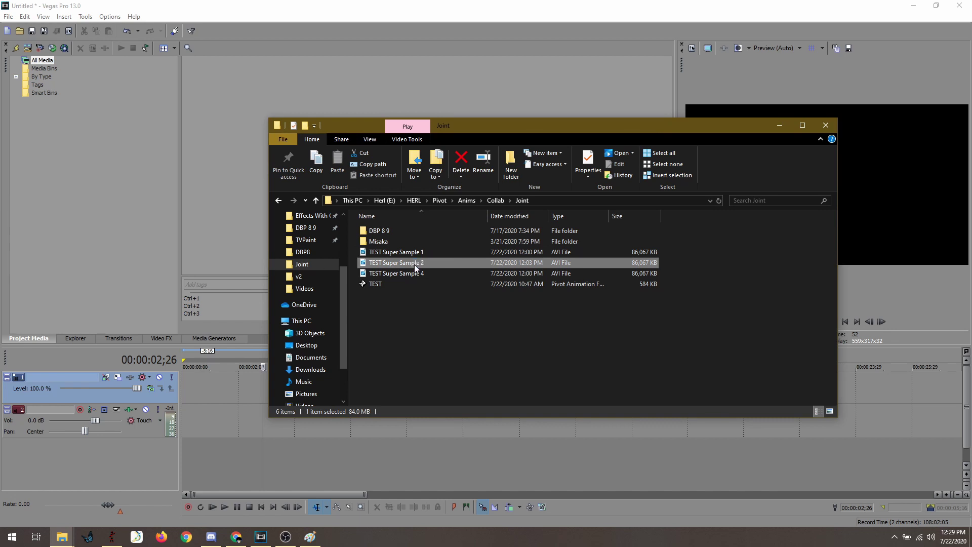
drag(244, 171, 243, 169)
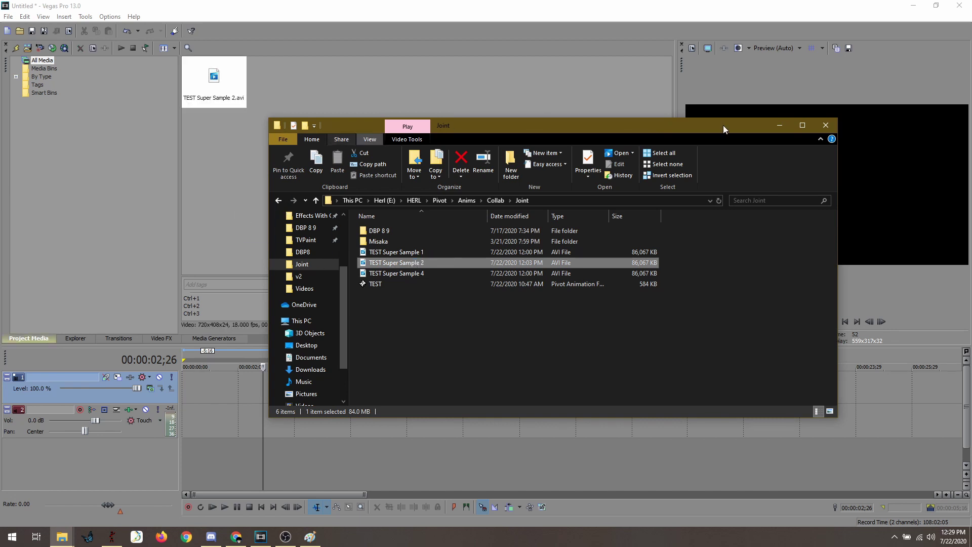
Step: Minimize the Joint folder window and deselect the TEST Super Sample 2.avi clip
click(780, 125)
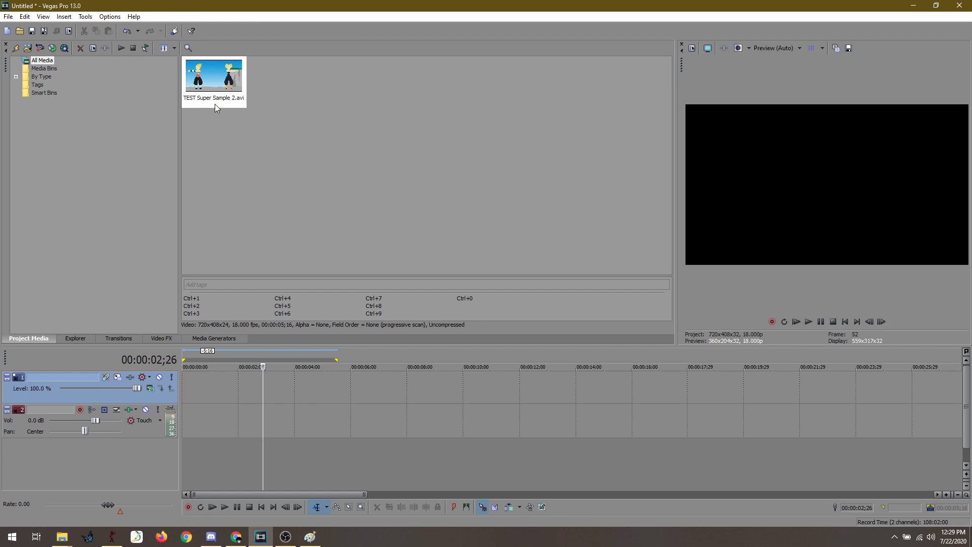
click(327, 93)
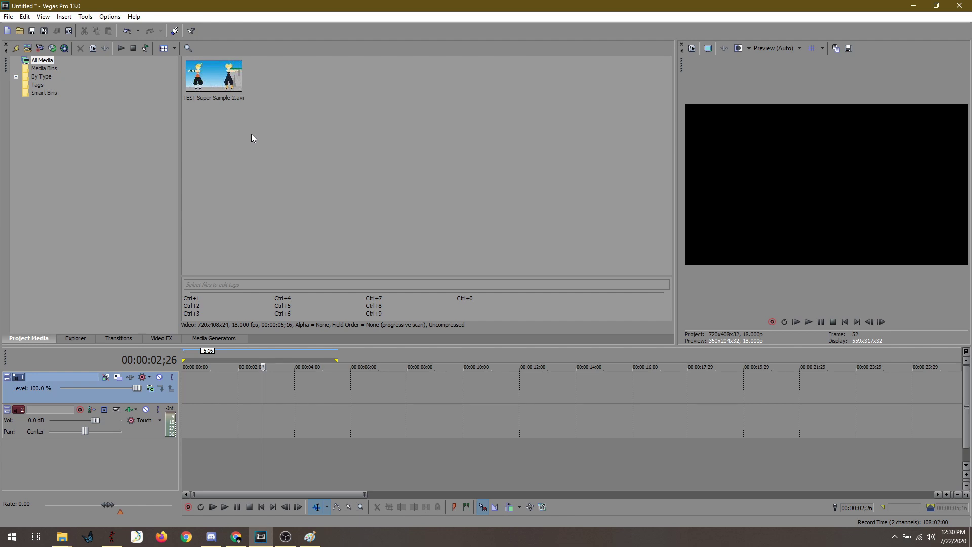
Step: Drag TEST Super Sample 2.avi onto video track 1, then scrub to 00:00:04;21 and back to 00:00:00;21
click(217, 72)
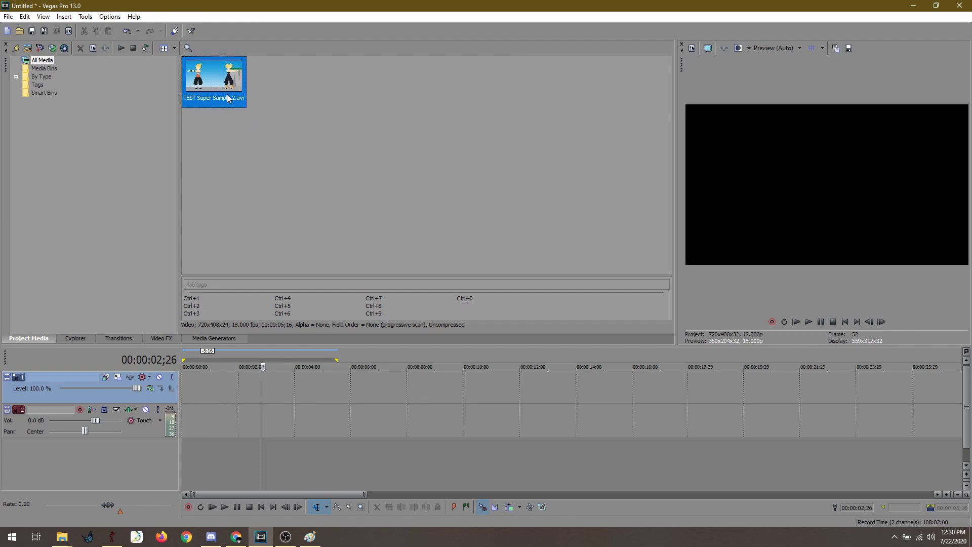
drag(225, 96, 183, 381)
click(314, 419)
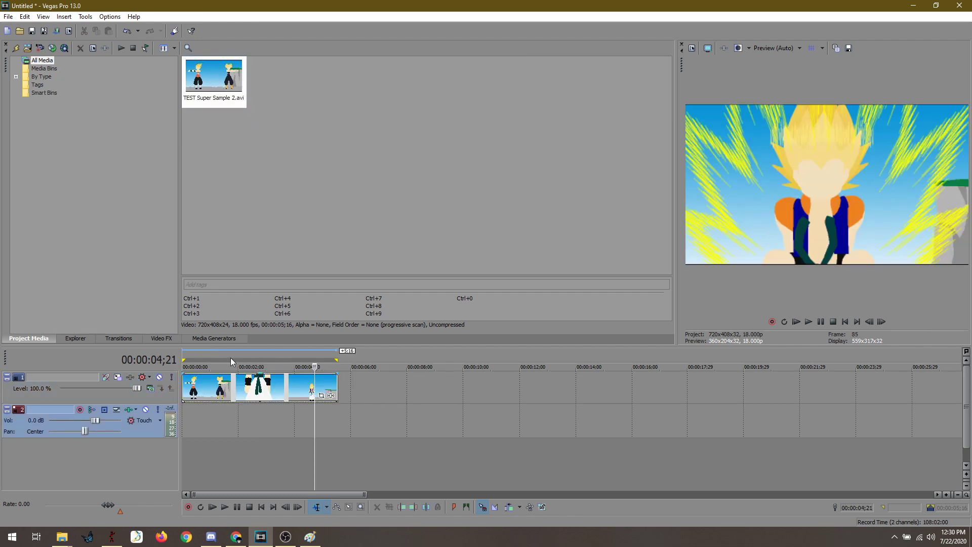
click(202, 356)
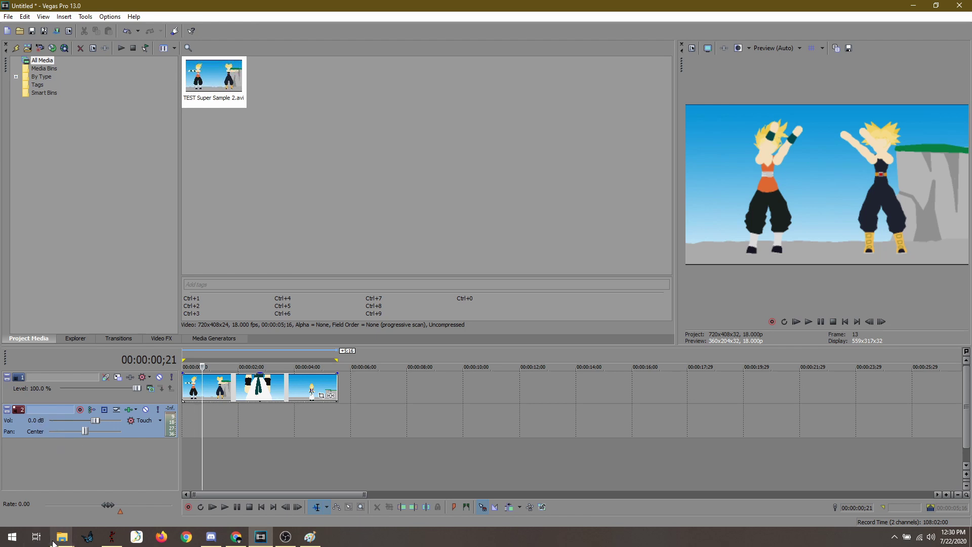
Step: Bring the browser forward on The Sounds Resource Goku page
click(237, 536)
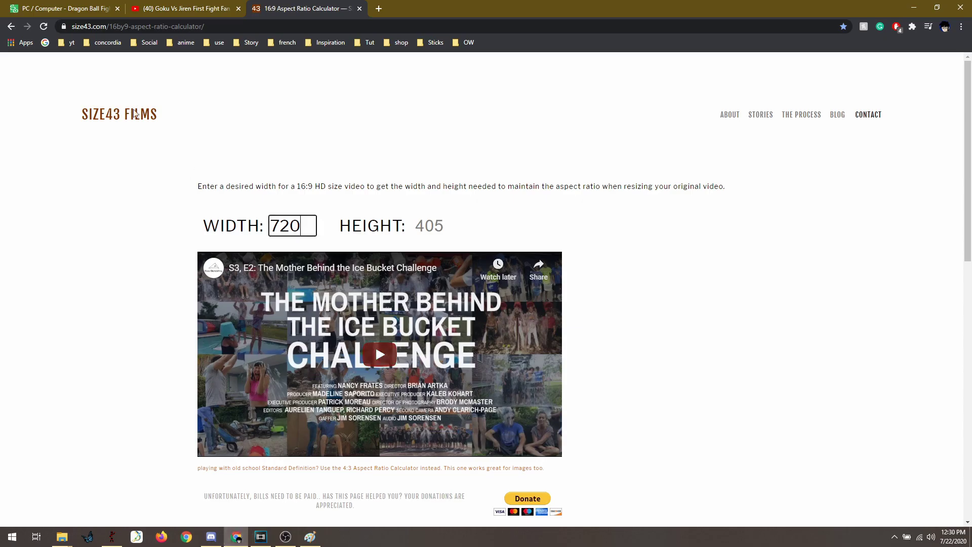
click(71, 9)
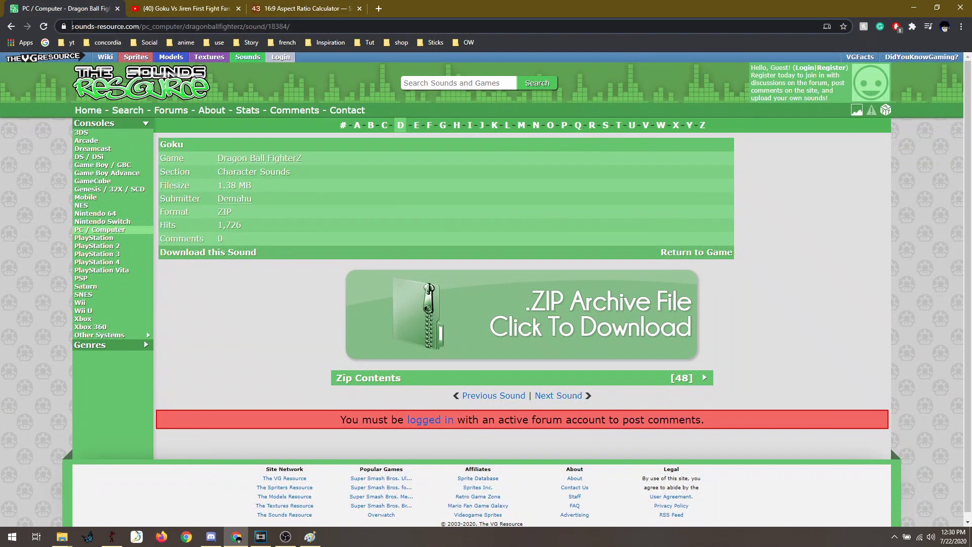
click(73, 28)
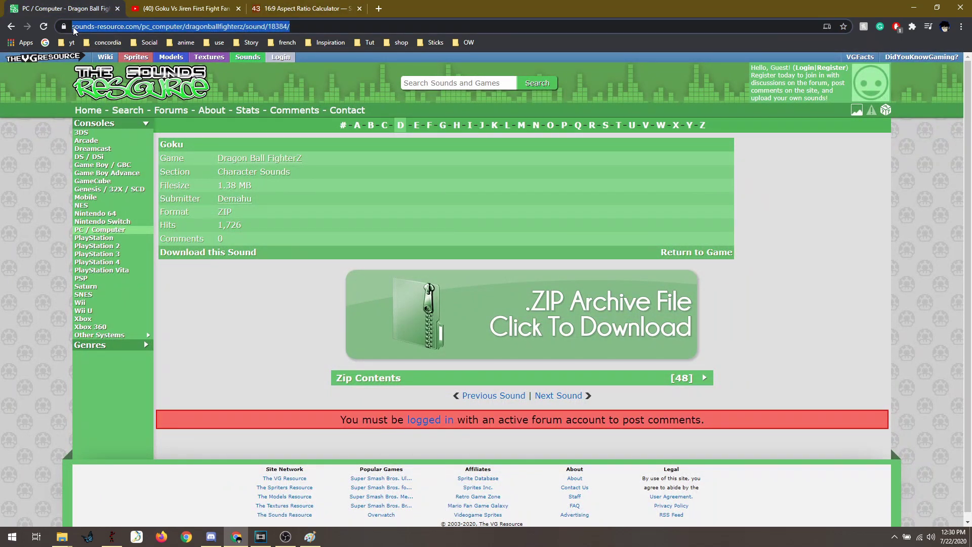
Step: Search the site for 'Gotenks' and open the Gotenks's Voice sound page
click(425, 83)
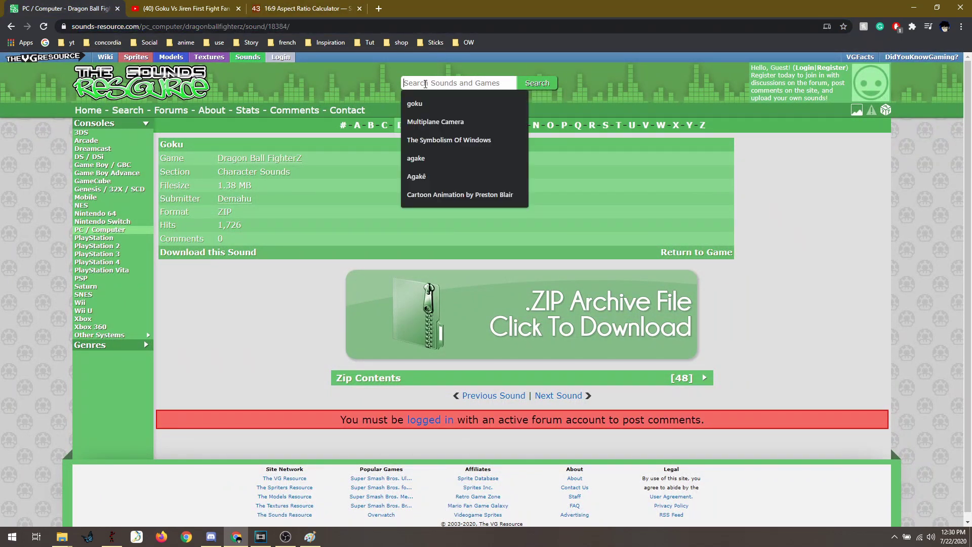
text(Gok)
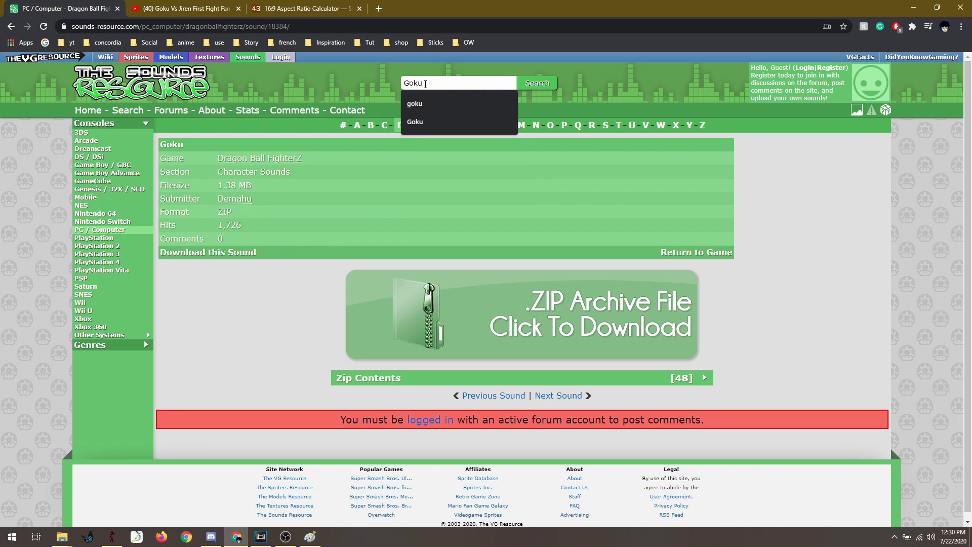
text(u)
key(BackSpace)
key(BackSpace)
key(BackSpace)
key(BackSpace)
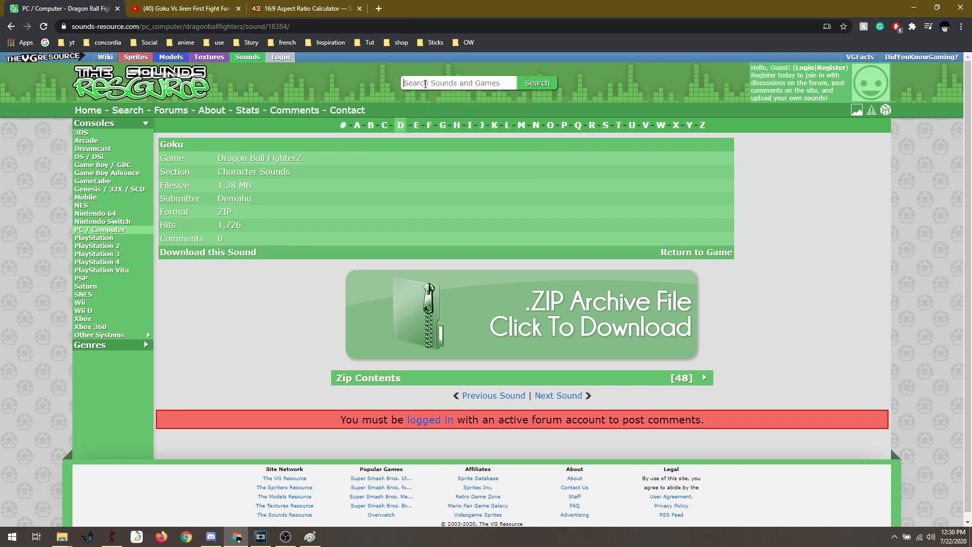
text(Gotenks)
key(Return)
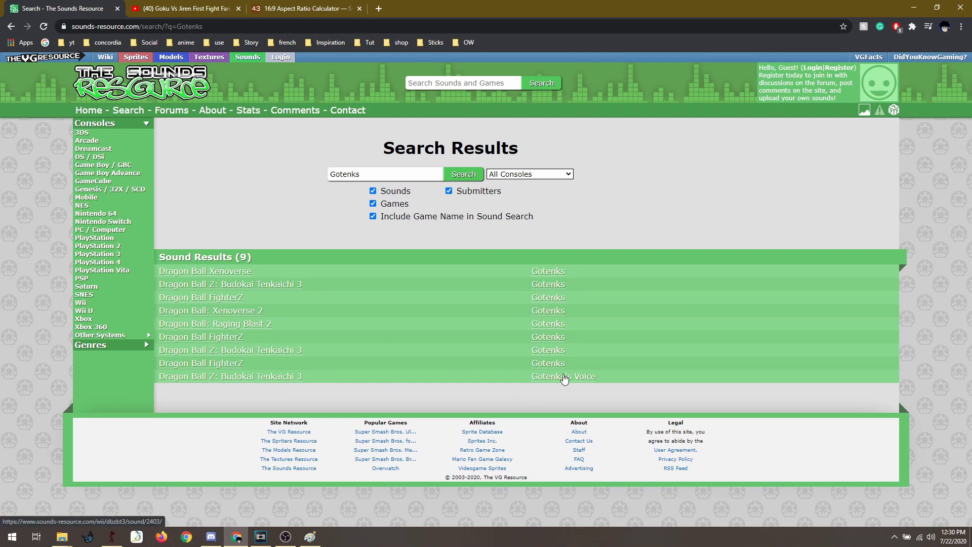
click(566, 377)
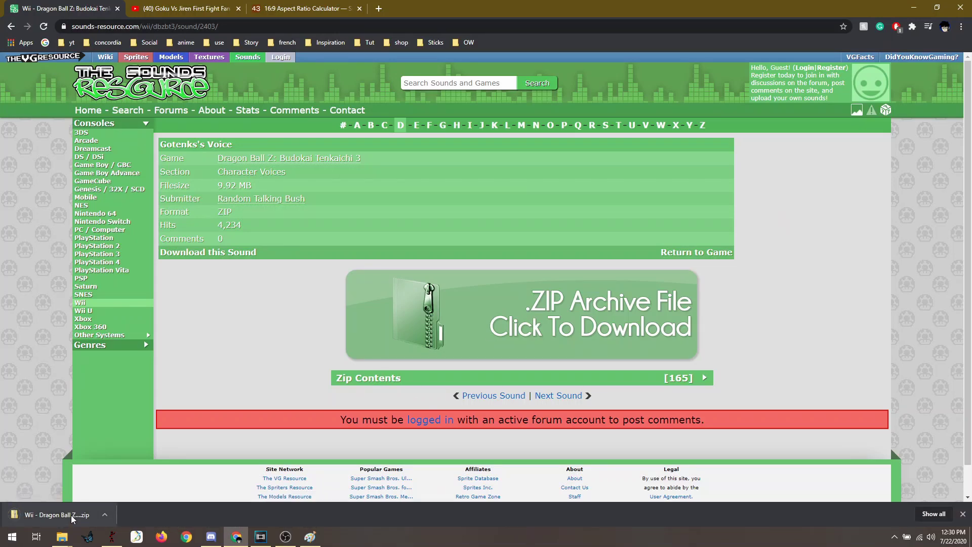
Step: Open the downloaded ZIP, go to Dragon Ball Z - Budokai Tenkaichi 3 > 050 - Gotenks (Super Saiyan), and select GOTENKS_1_501_US
click(72, 518)
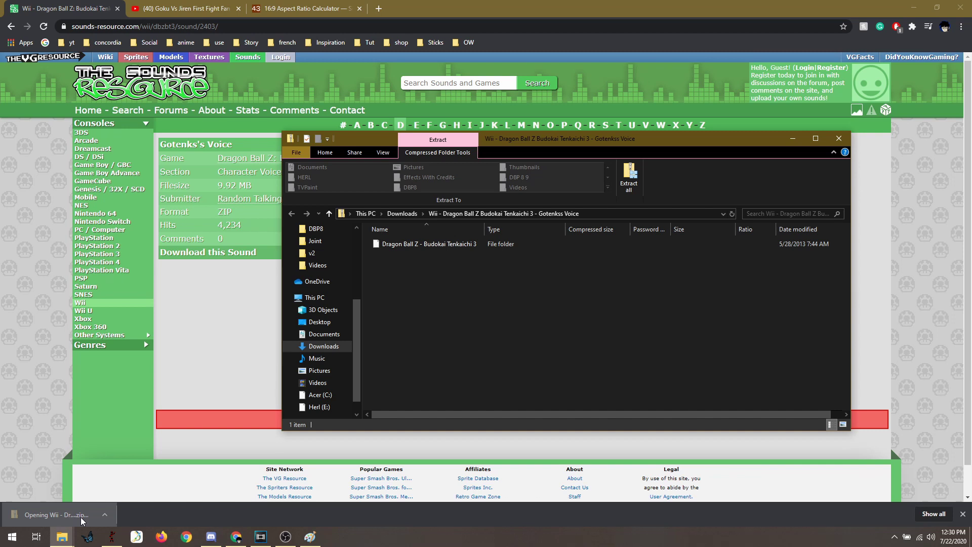
double_click(450, 245)
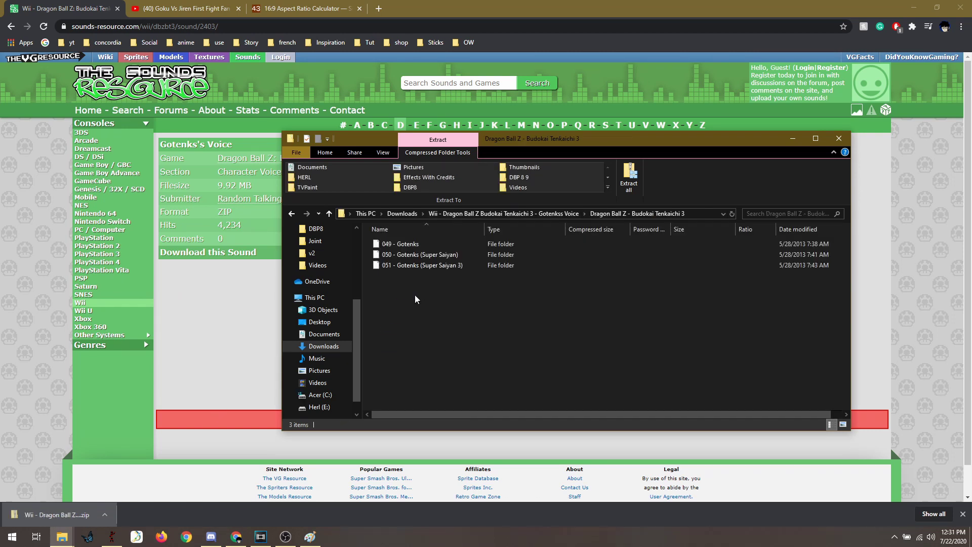
double_click(411, 255)
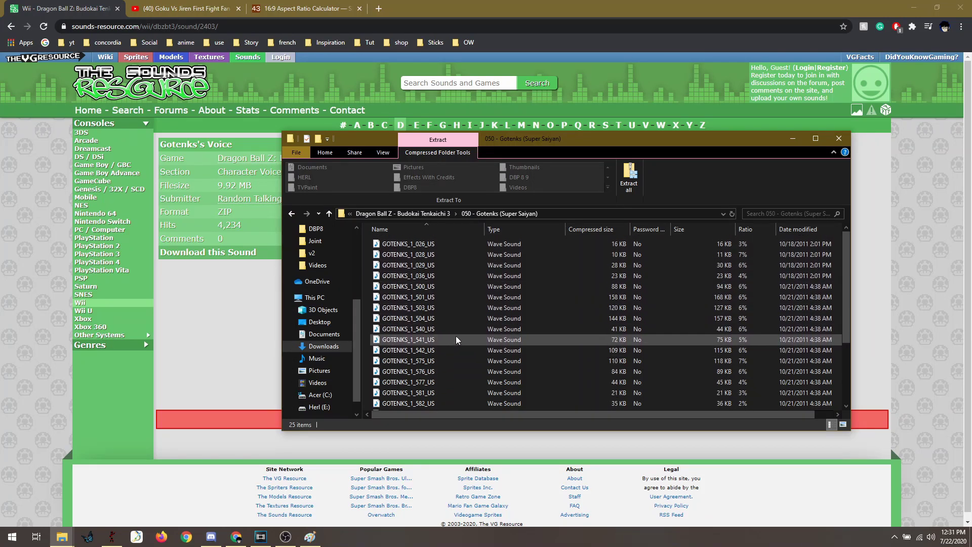
click(424, 298)
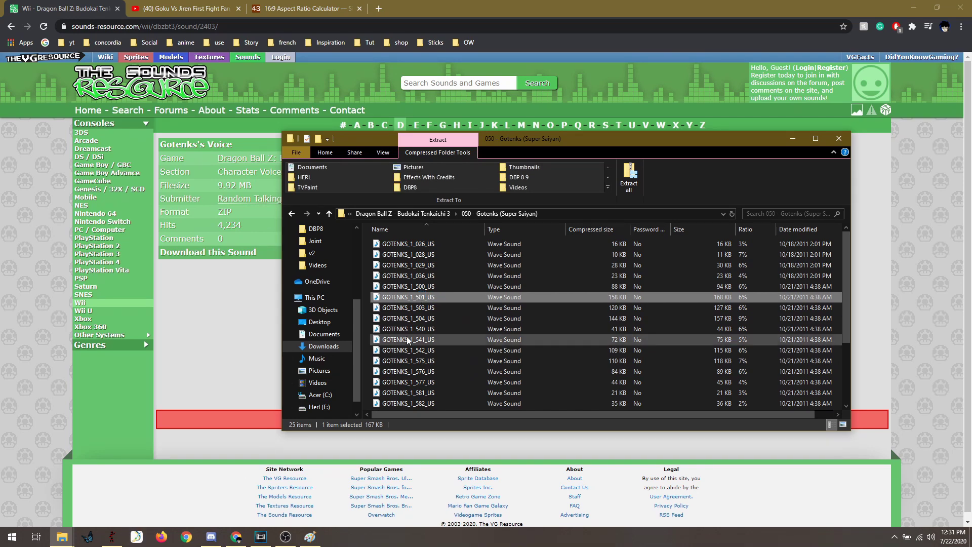
Step: Place the SFXDBZ folder window beside the archive and drag GOTENKS_1_501_US into it
click(62, 536)
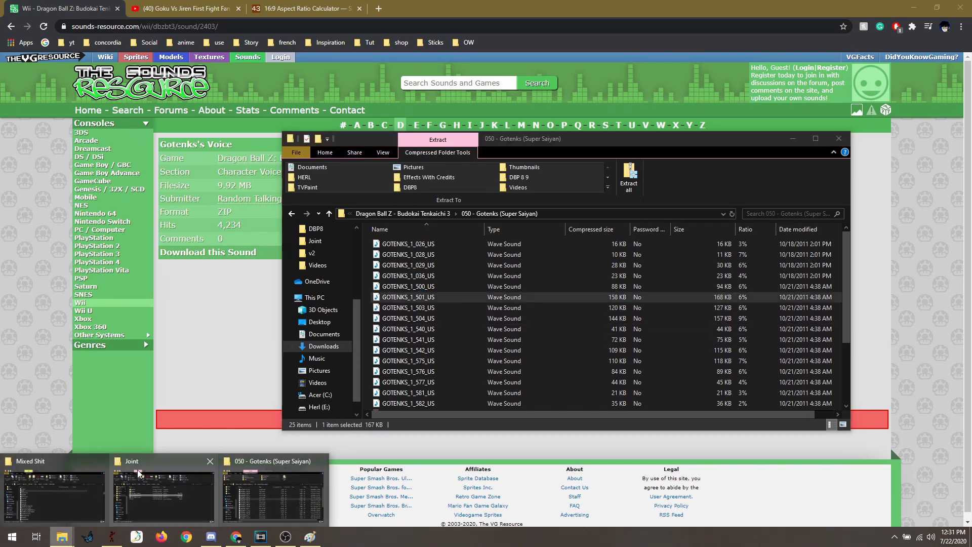
click(55, 496)
drag(296, 110, 333, 152)
click(182, 224)
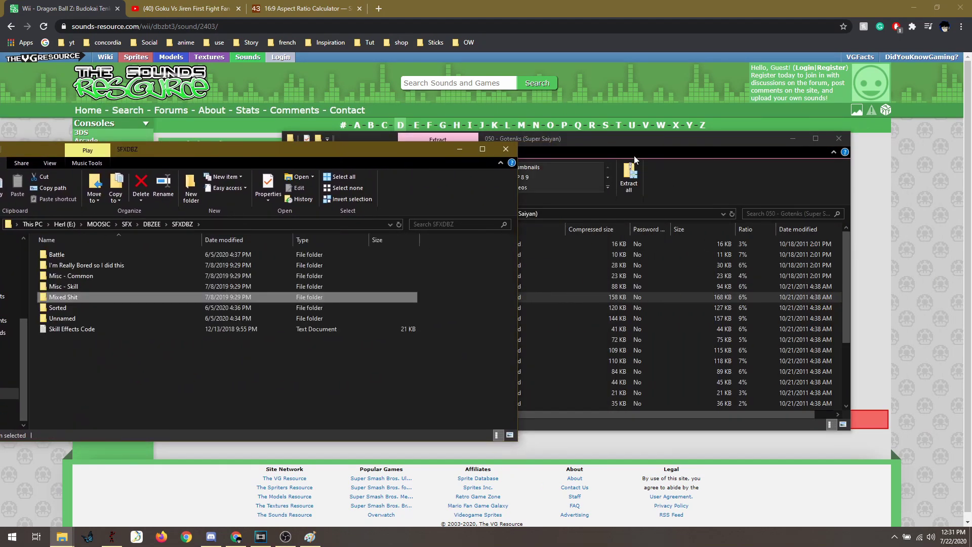
drag(633, 155, 816, 164)
drag(605, 306, 301, 365)
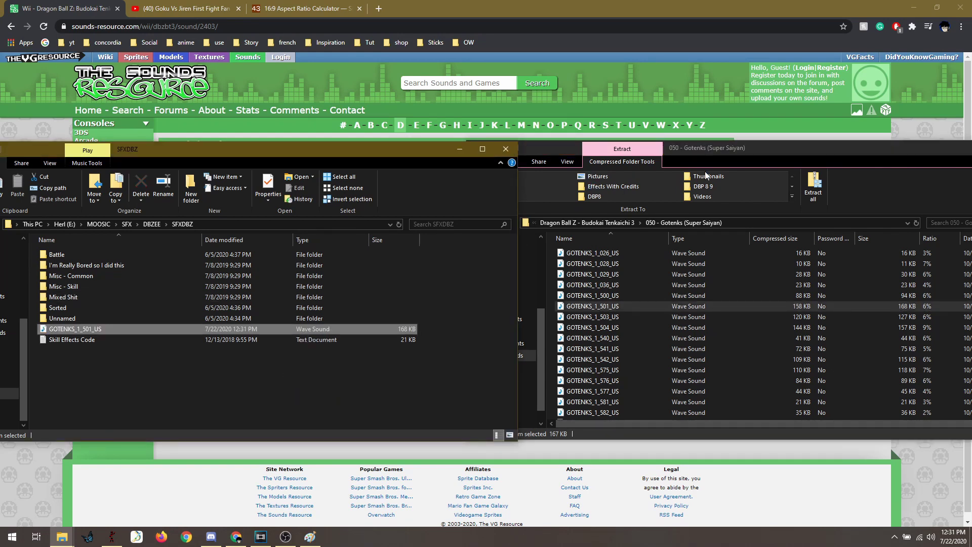
click(762, 151)
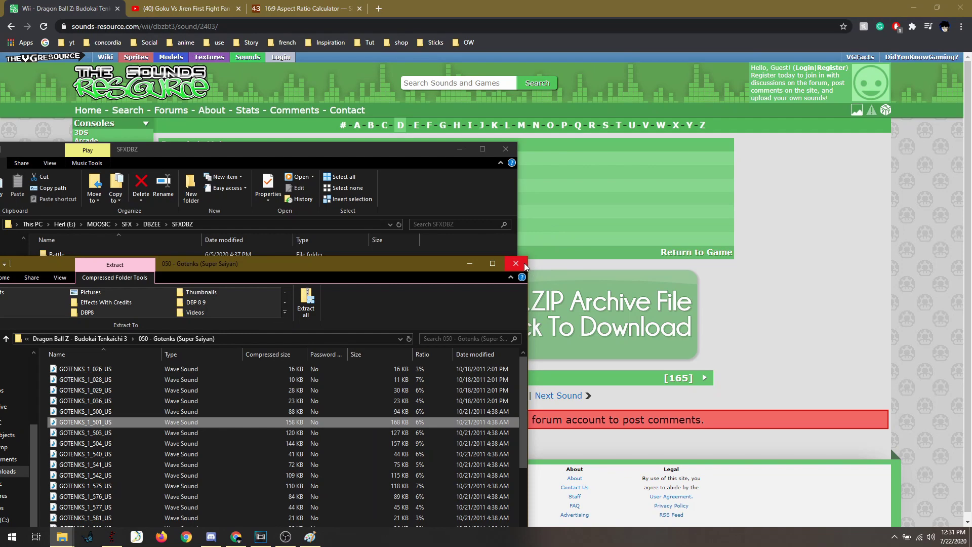
Step: Run a Google search for 'winrar download' in a new Chrome tab
click(503, 260)
click(378, 12)
click(378, 12)
text(rar)
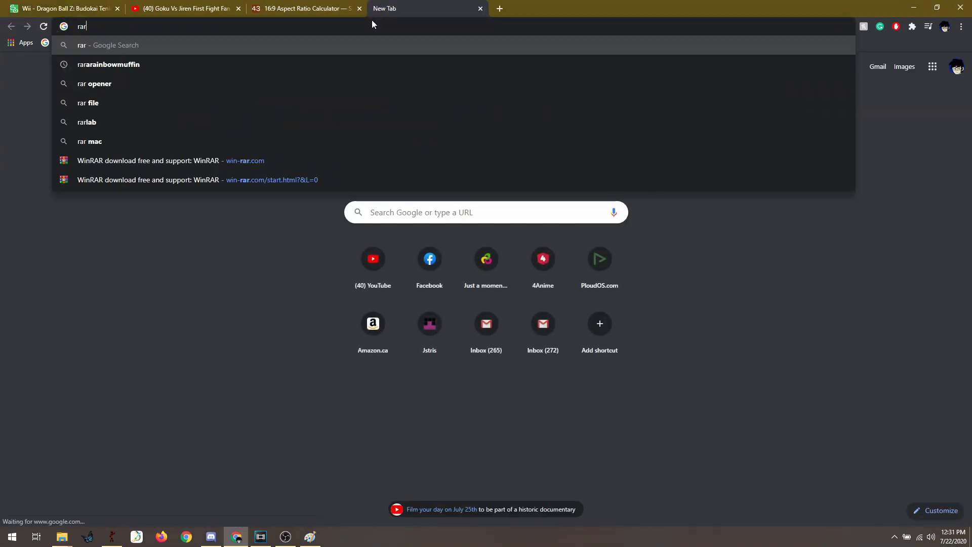
key(BackSpace)
key(BackSpace)
key(BackSpace)
text(winrar)
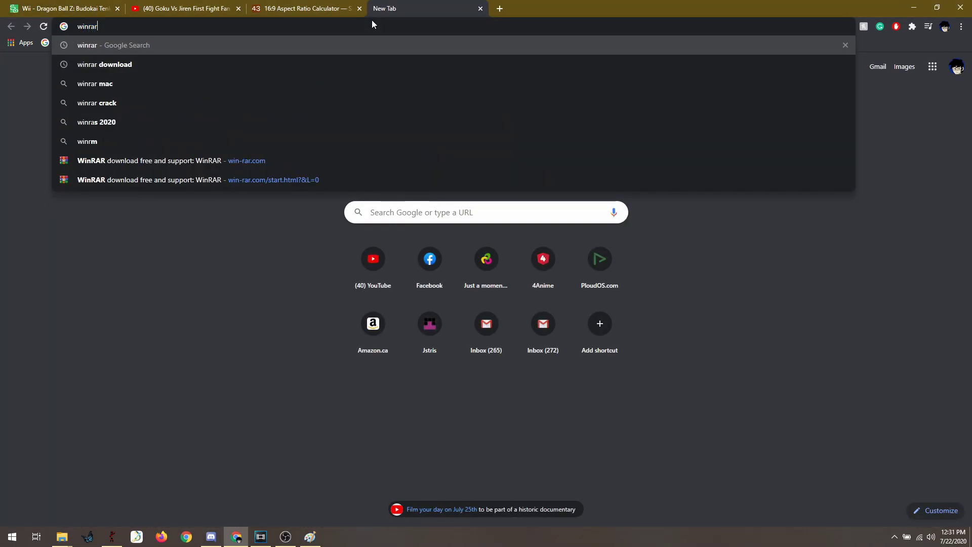
text( downn)
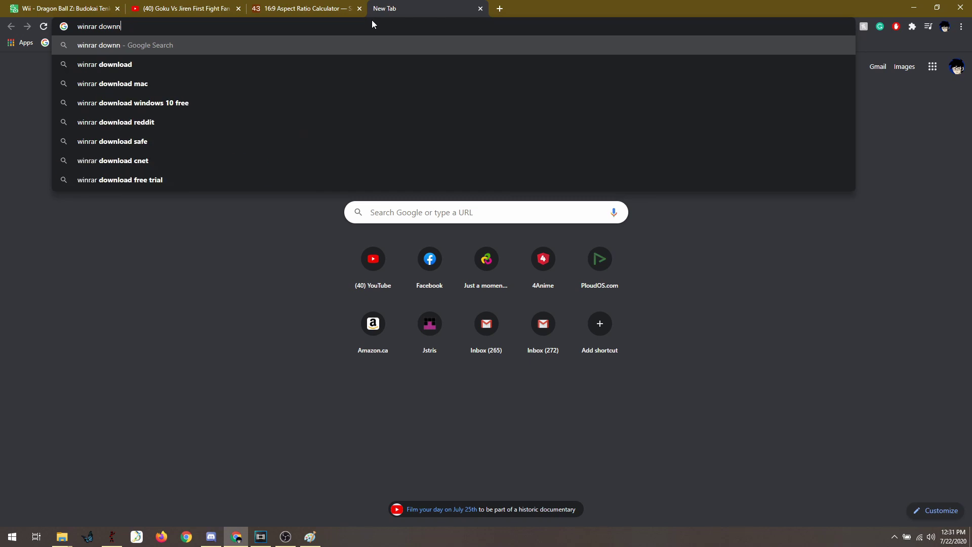
text(load)
key(BackSpace)
key(BackSpace)
key(BackSpace)
key(BackSpace)
key(BackSpace)
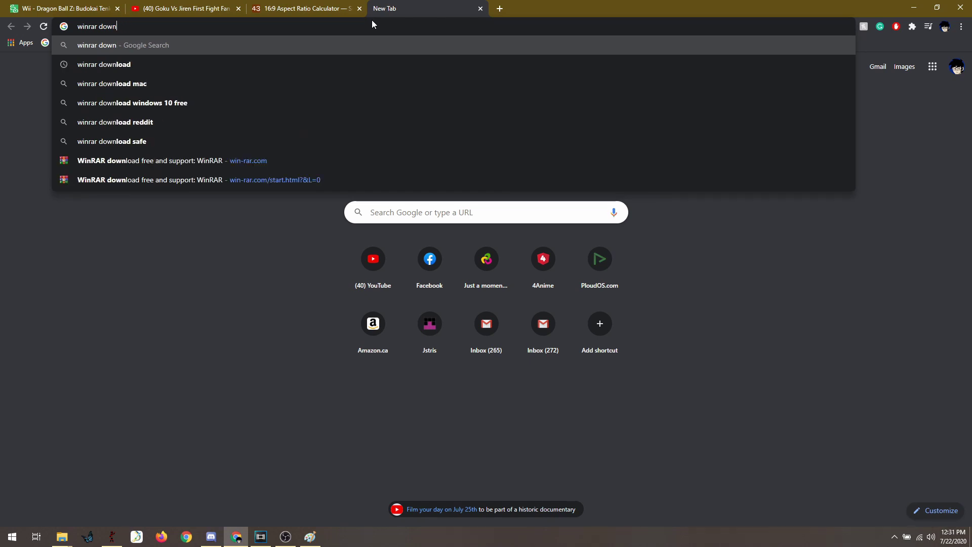
text(load)
key(Return)
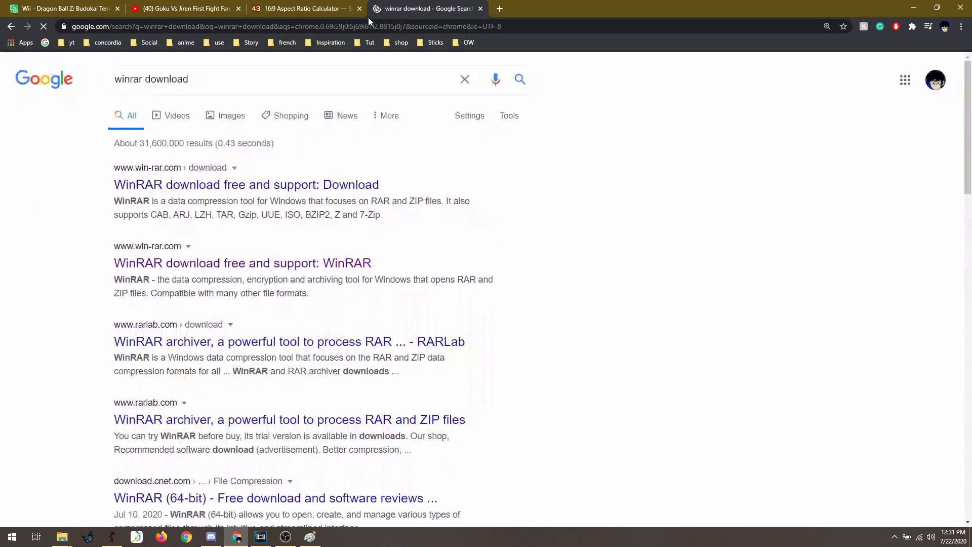
Step: Switch between the Sounds Resource tab and the WinRAR results, ending on the Sounds Resource page
click(77, 4)
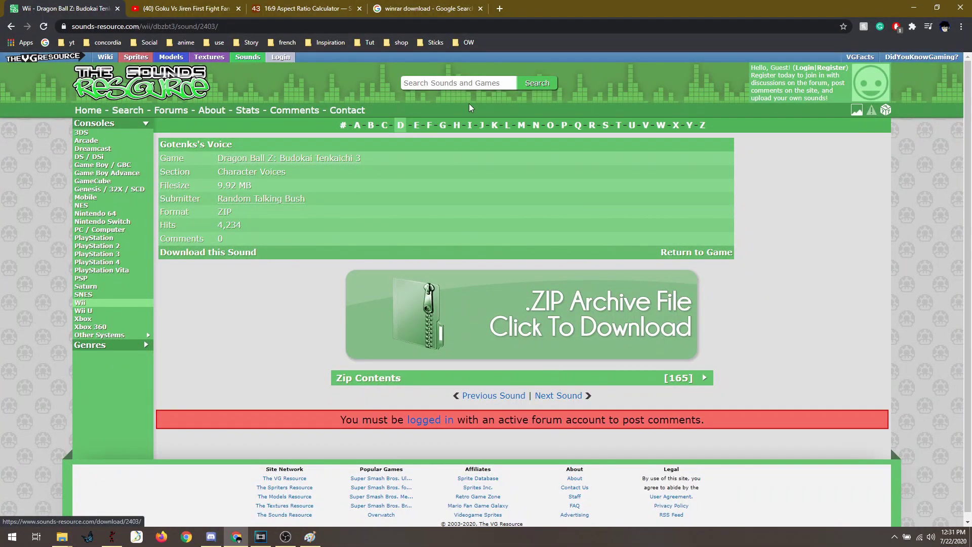
click(468, 5)
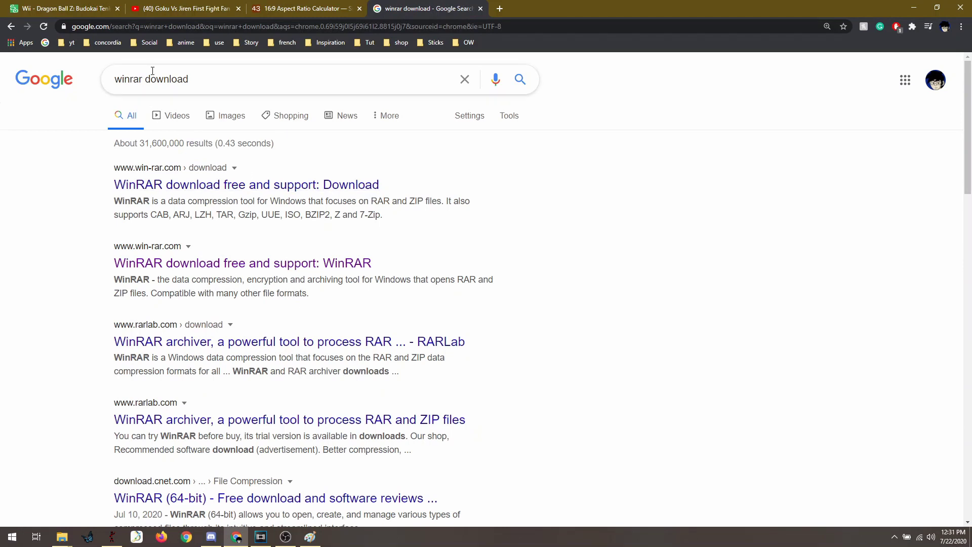
click(52, 5)
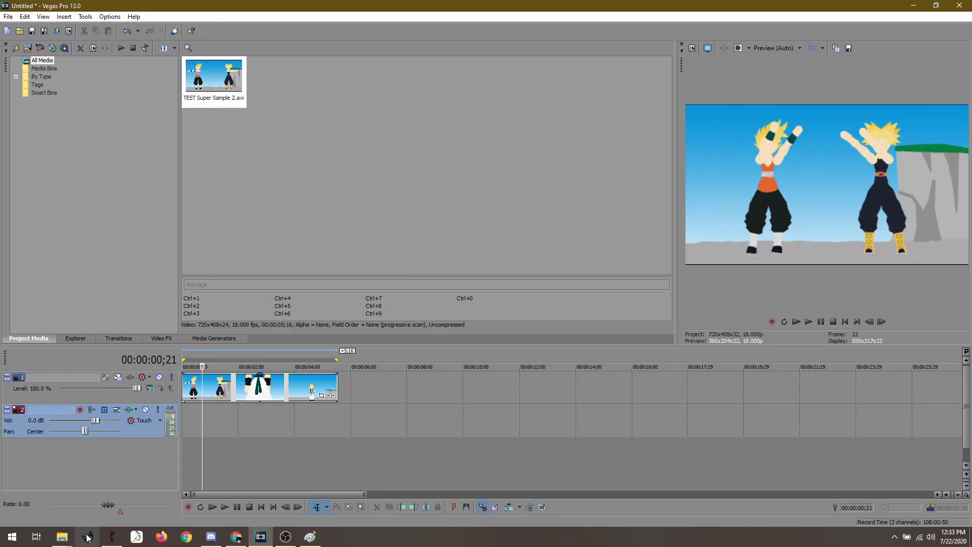
Step: Drag GOTENKS_1_501_US.wav from the SFXDBZ folder into Vegas Project Media
click(61, 537)
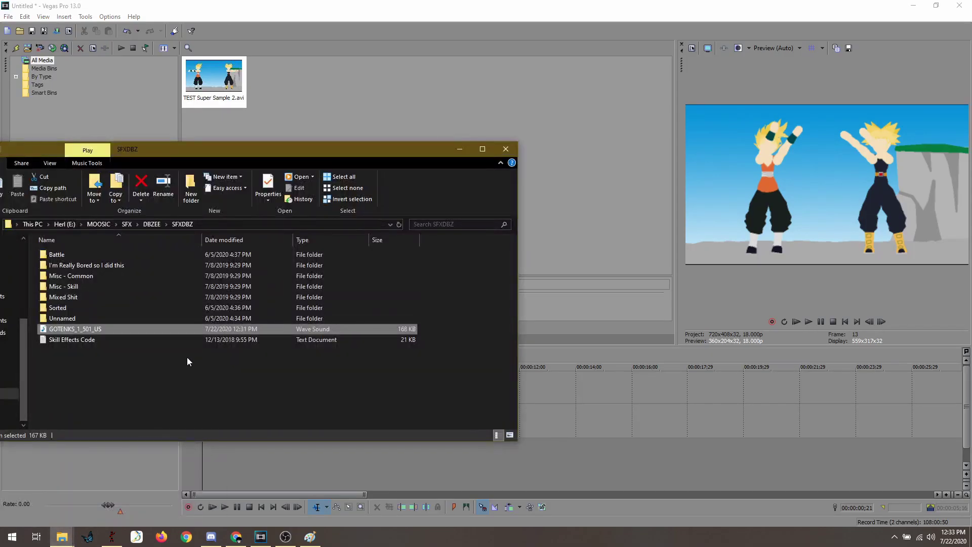
drag(101, 329, 487, 114)
click(460, 149)
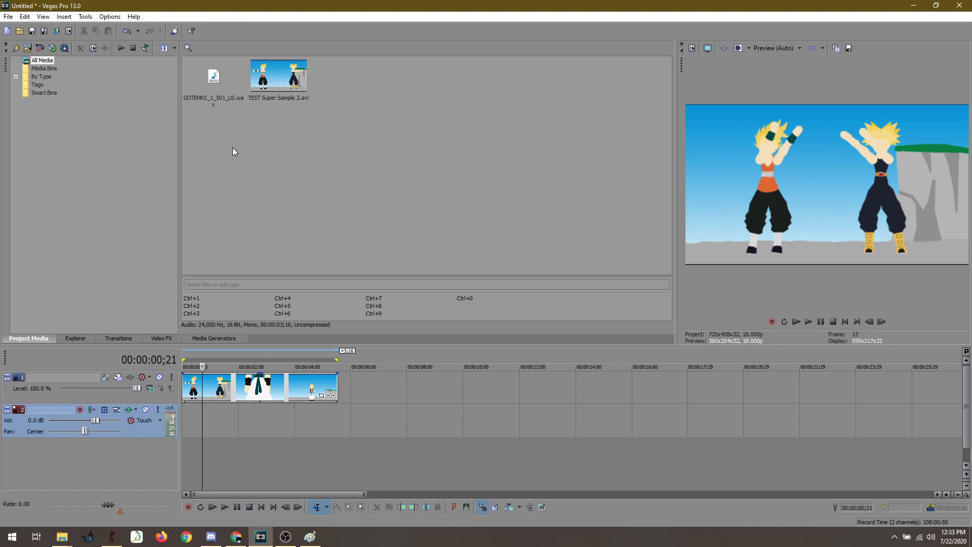
Step: Open GOTENKS_1_501_US's Properties and review its Security, Details and Previous Versions tabs
click(62, 536)
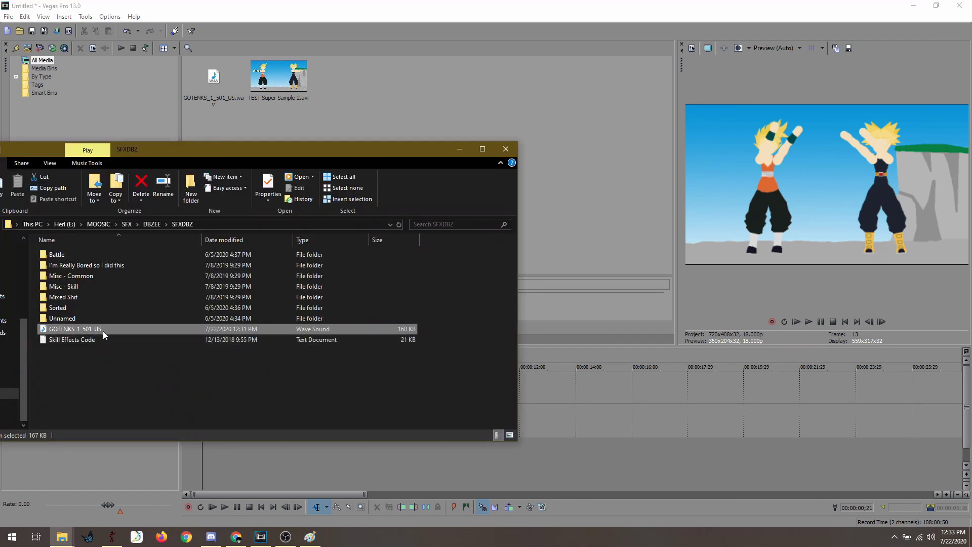
right_click(103, 330)
click(37, 518)
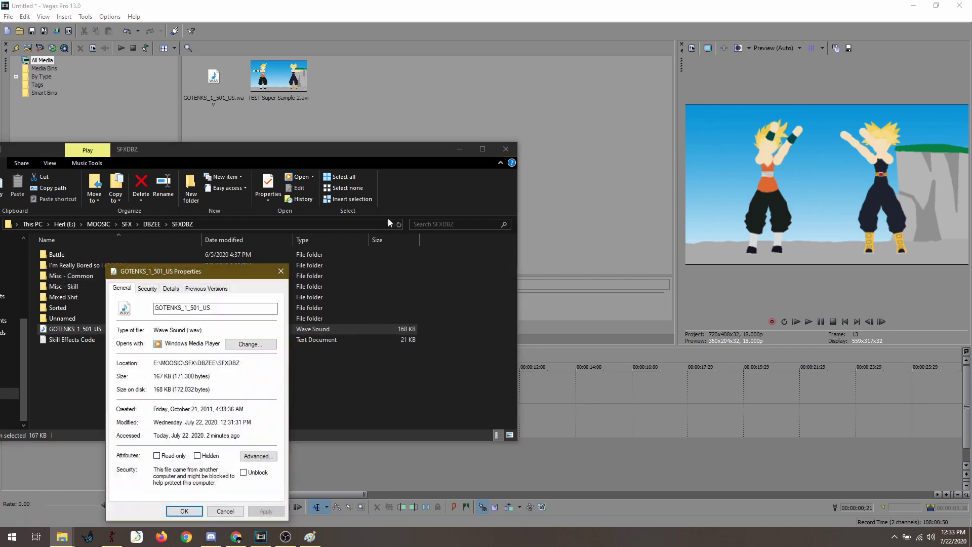
drag(237, 274, 445, 256)
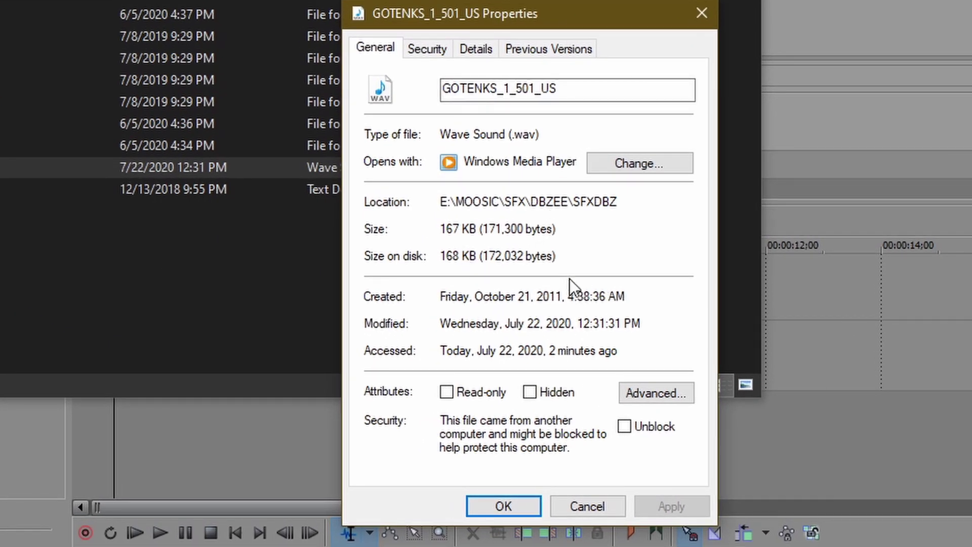
click(424, 54)
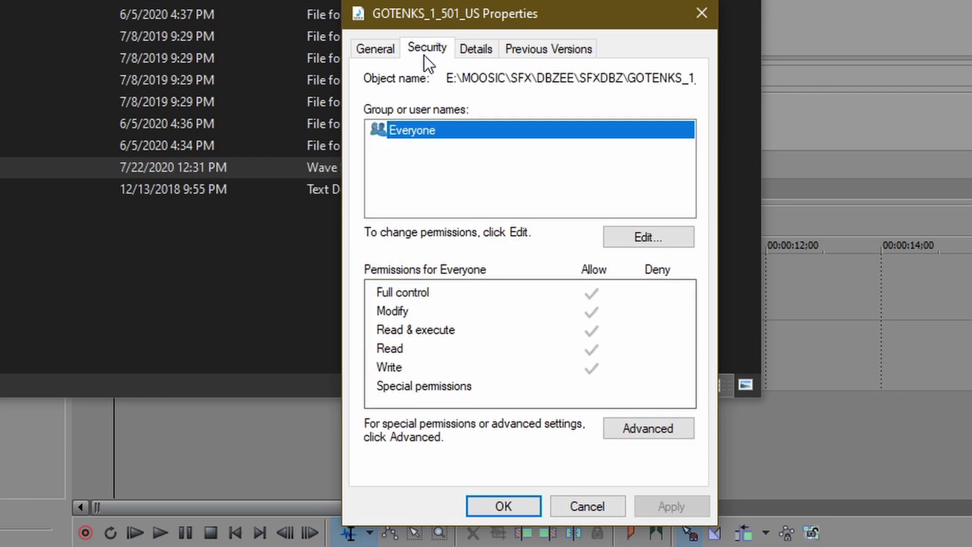
click(470, 50)
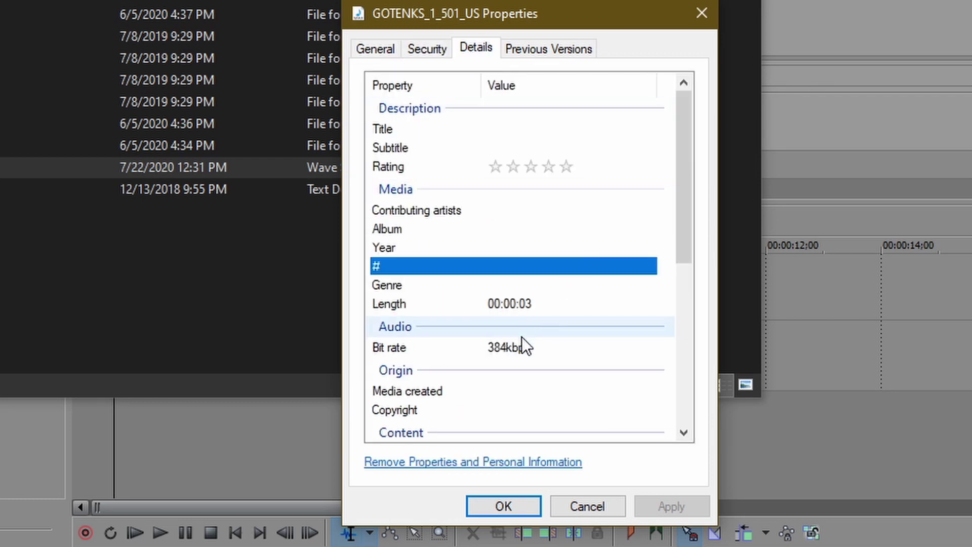
scroll(527, 352, down, 6)
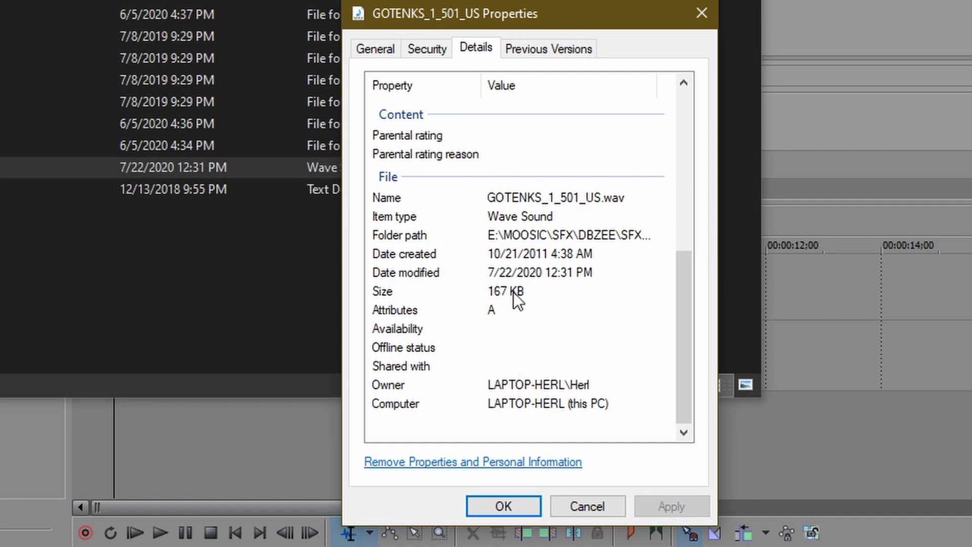
scroll(511, 293, up, 5)
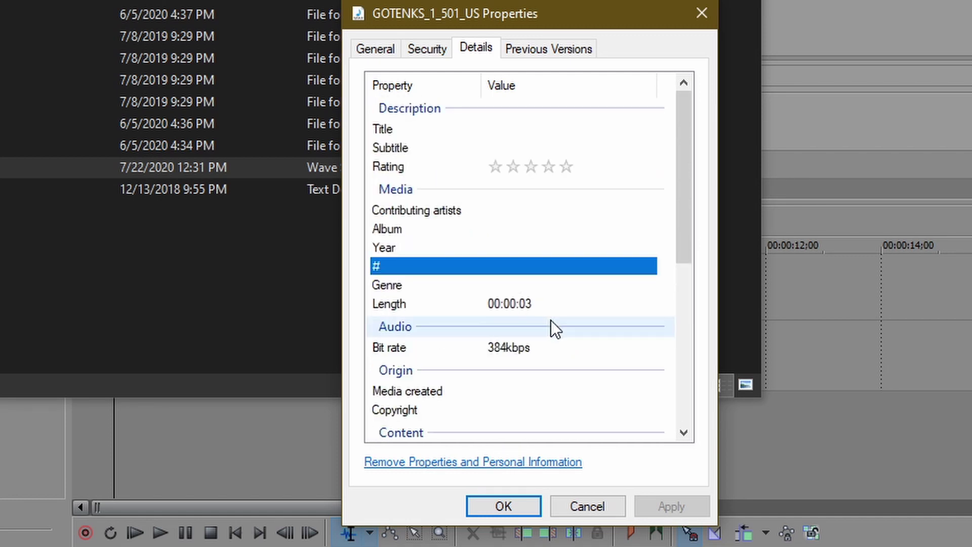
click(532, 55)
click(475, 49)
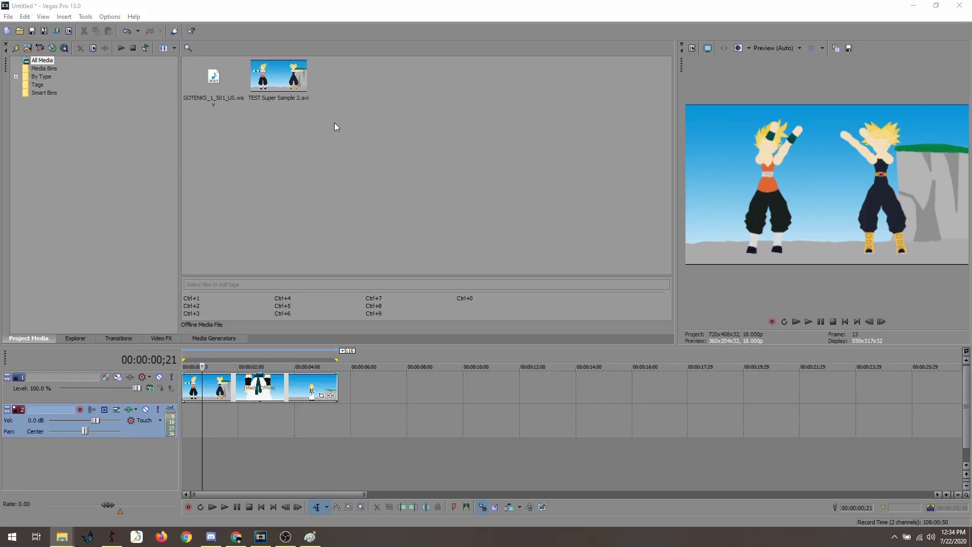
Step: Put the Gotenks clip on audio track 2 at about 2 seconds and lower the track volume and clip gain to about -6.4 dB
drag(230, 98, 265, 415)
click(258, 362)
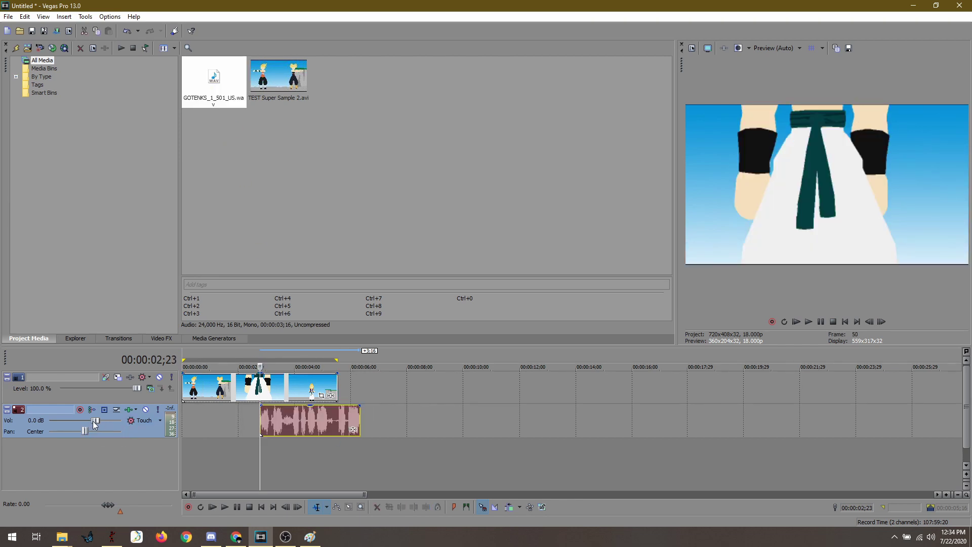
mouse_move(96, 420)
mouse_down()
mouse_move(78, 420)
mouse_move(94, 420)
mouse_up()
drag(310, 406, 310, 431)
Step: Preview the clip, nudge it slightly earlier, and set the playhead to 00:00:02;13
click(808, 322)
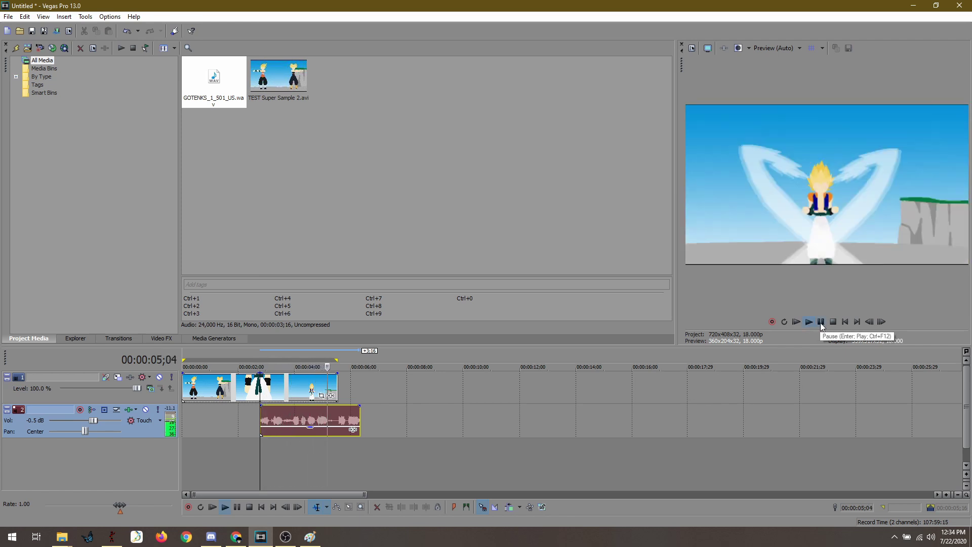
click(821, 322)
mouse_move(353, 419)
mouse_down()
mouse_move(331, 415)
mouse_move(338, 421)
mouse_up()
click(250, 352)
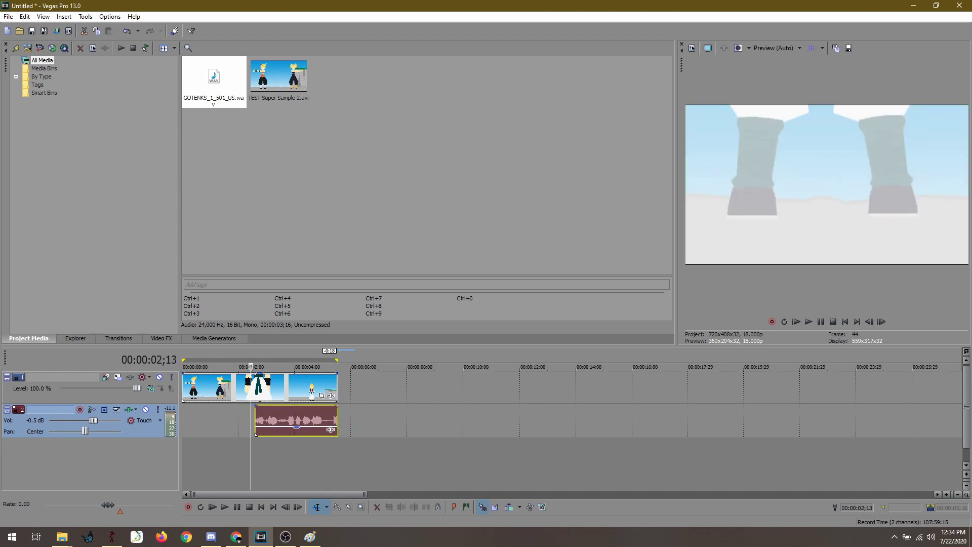
click(62, 537)
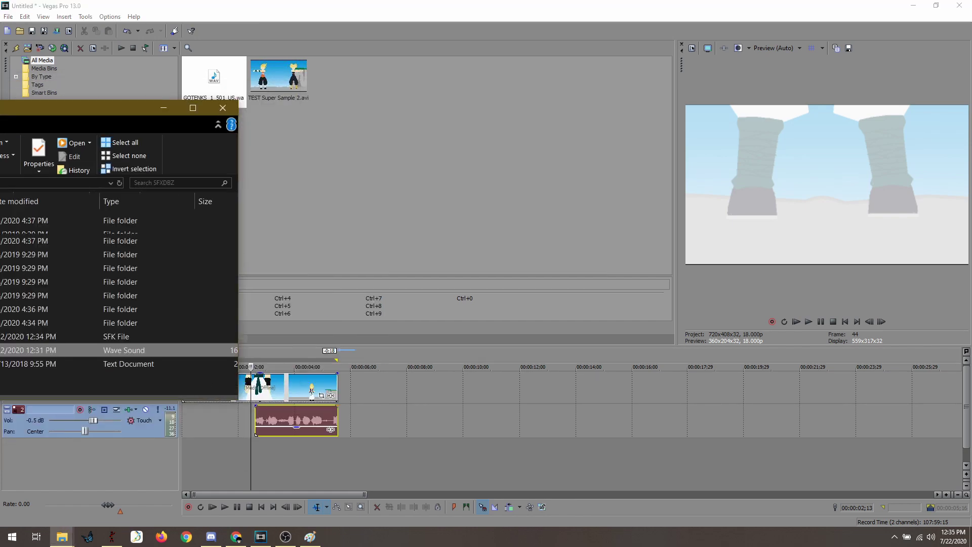
Step: Search The Sounds Resource for 'dragon ball'
click(237, 537)
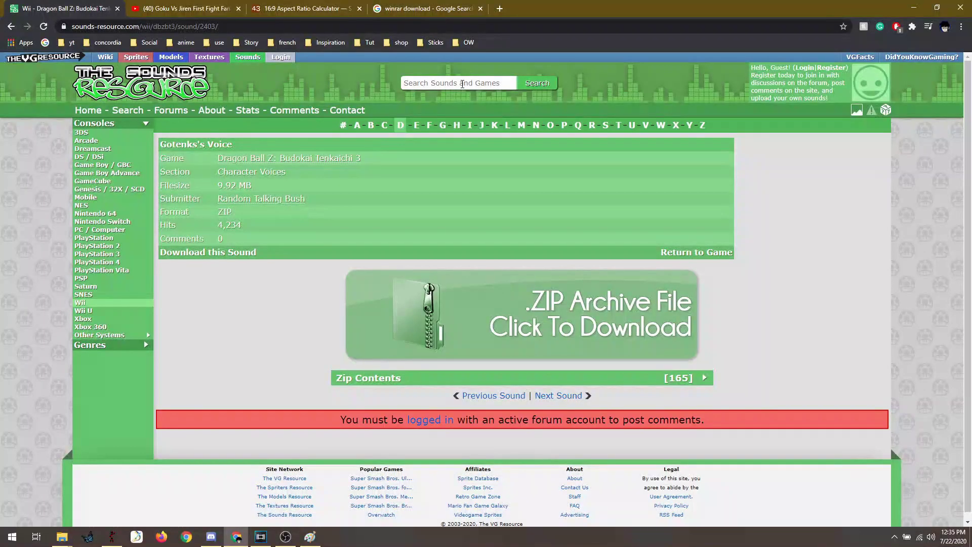
click(463, 83)
text(drag)
key(Down)
key(Return)
Step: Scroll the dragon ball results down to the Cell voice entries, then minimize Chrome
scroll(519, 338, down, 15)
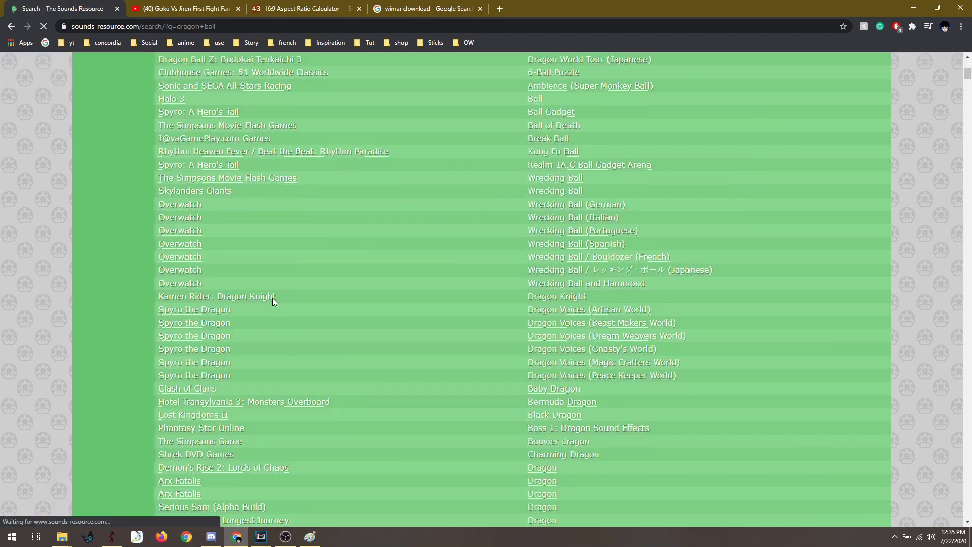
scroll(518, 338, down, 20)
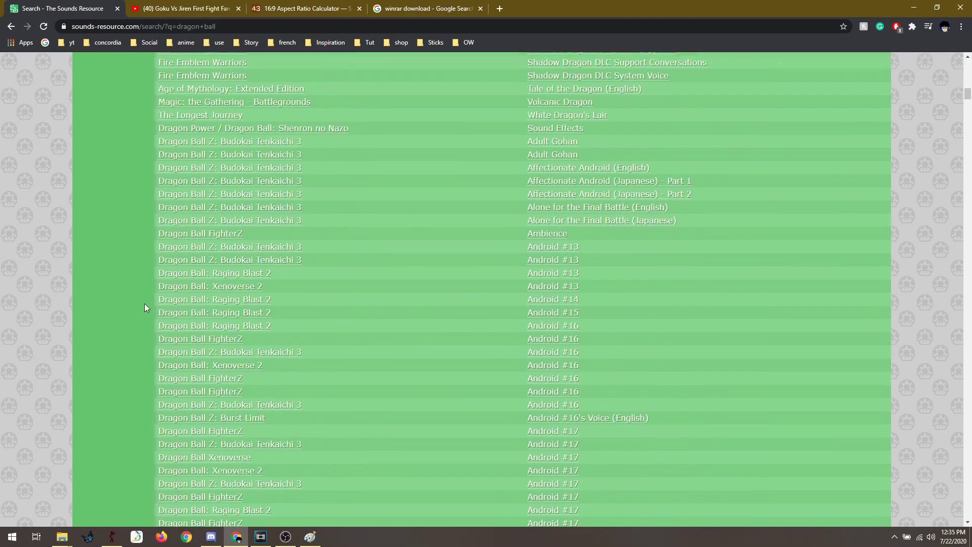
scroll(291, 273, up, 2)
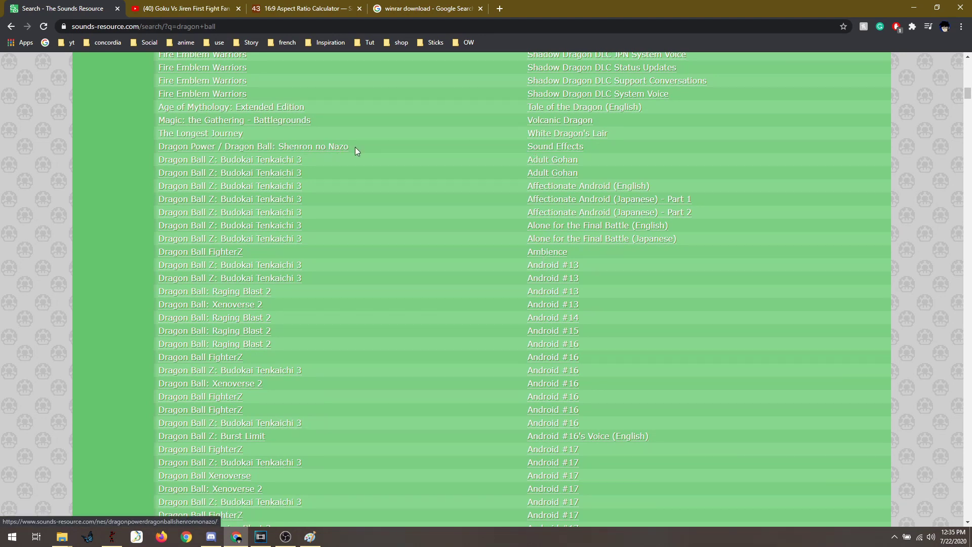
scroll(430, 286, down, 15)
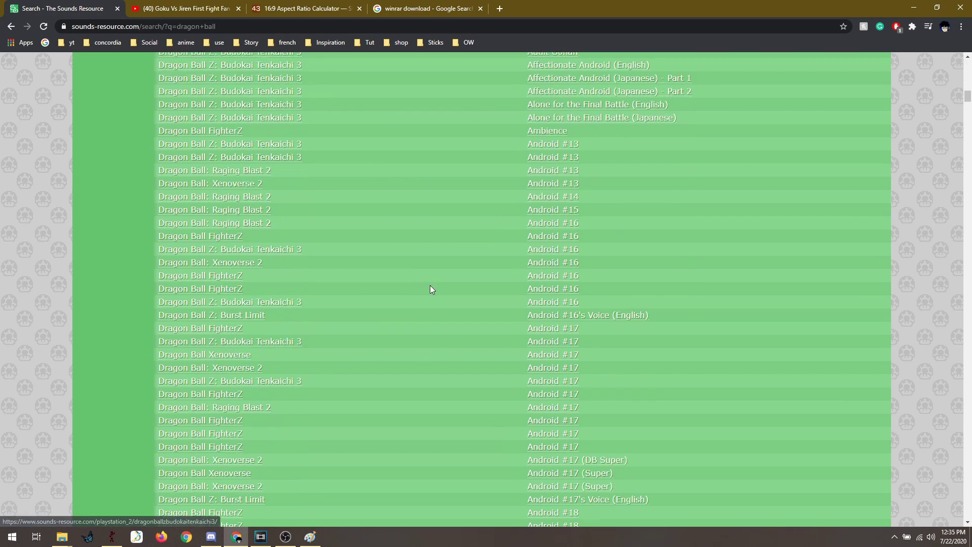
scroll(427, 282, down, 15)
scroll(418, 293, down, 1)
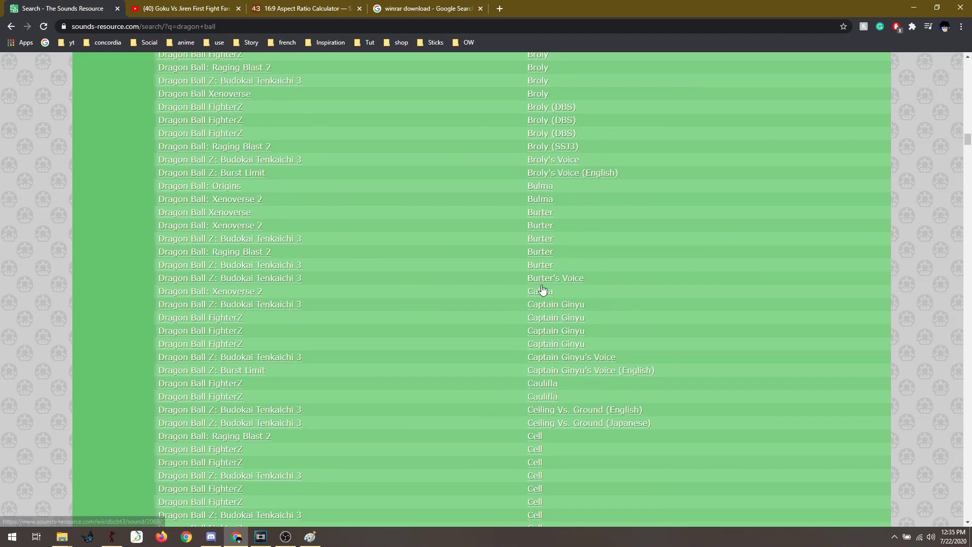
scroll(542, 319, down, 8)
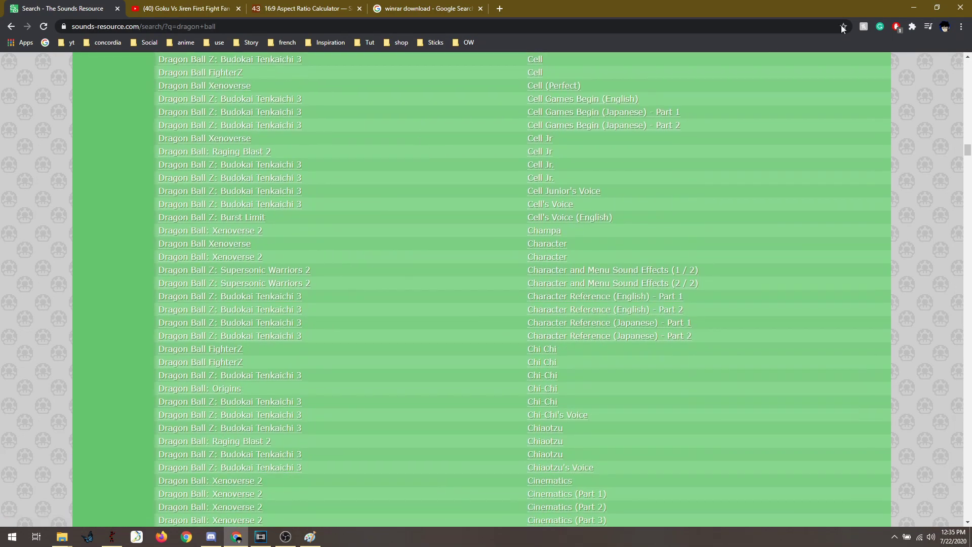
click(914, 8)
Step: Return to Vegas Pro, jump to 00:00:03;21, and select the voice clip
click(391, 419)
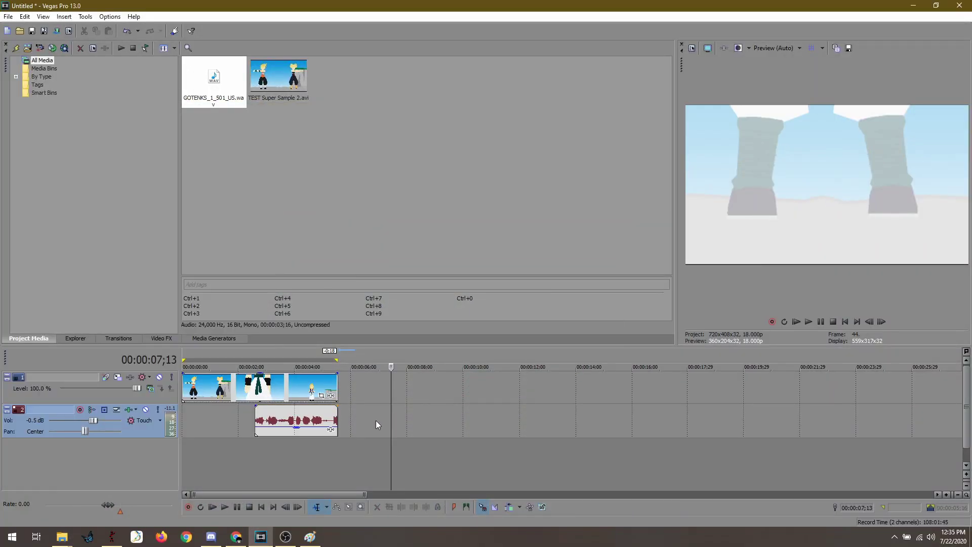
click(287, 361)
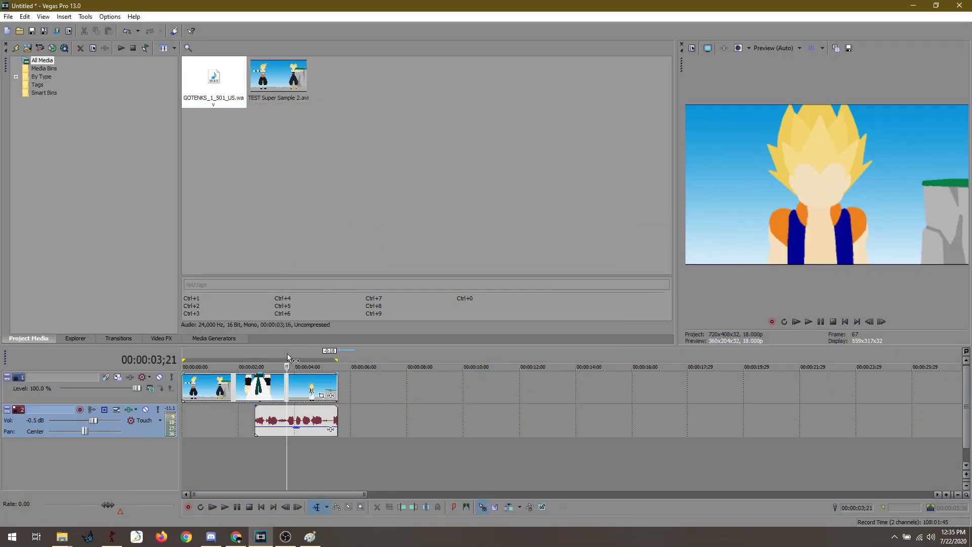
click(292, 420)
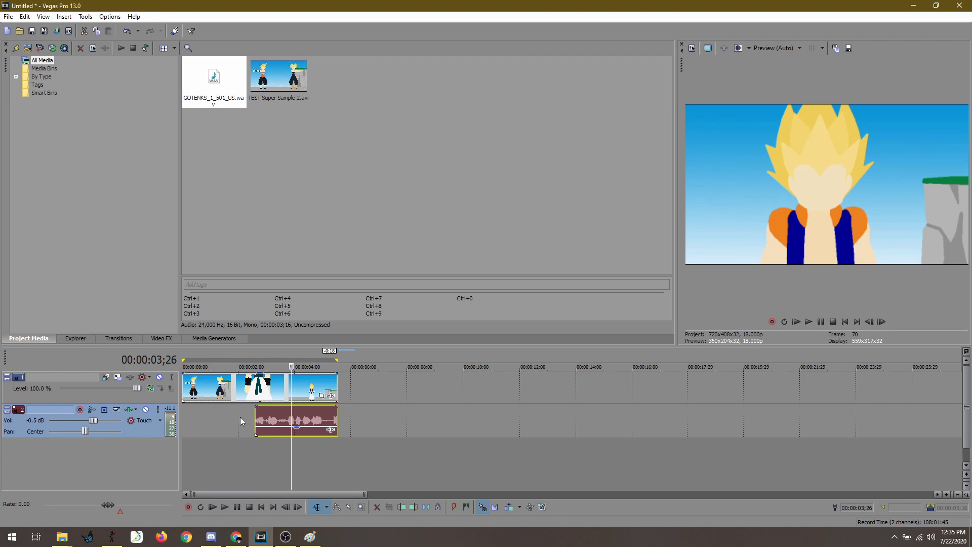
Step: Jump to about 00:00:01;28 and step back frame by frame to 00:00:01;16
click(236, 355)
key(Left)
key(Left)
key(Left)
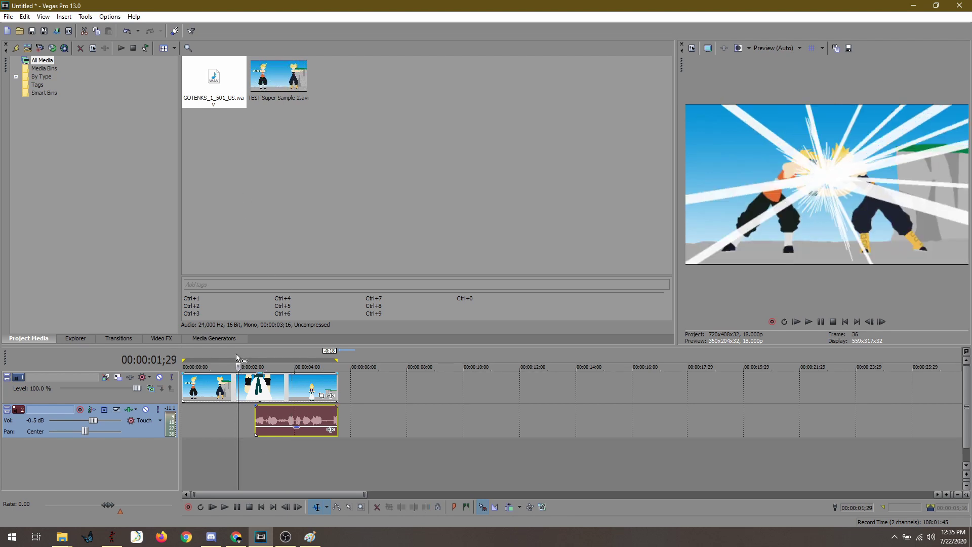
key(Left)
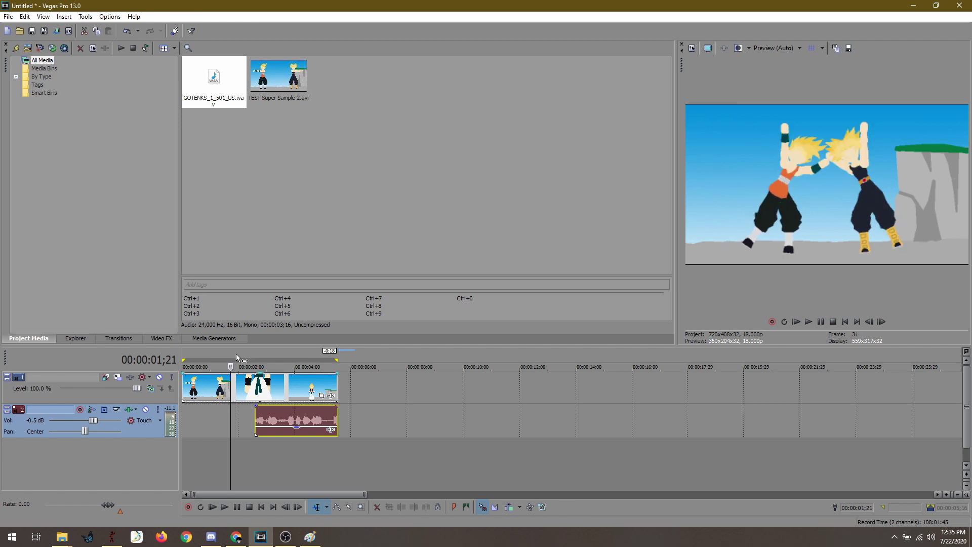
key(Left)
key(Left)
key(Left)
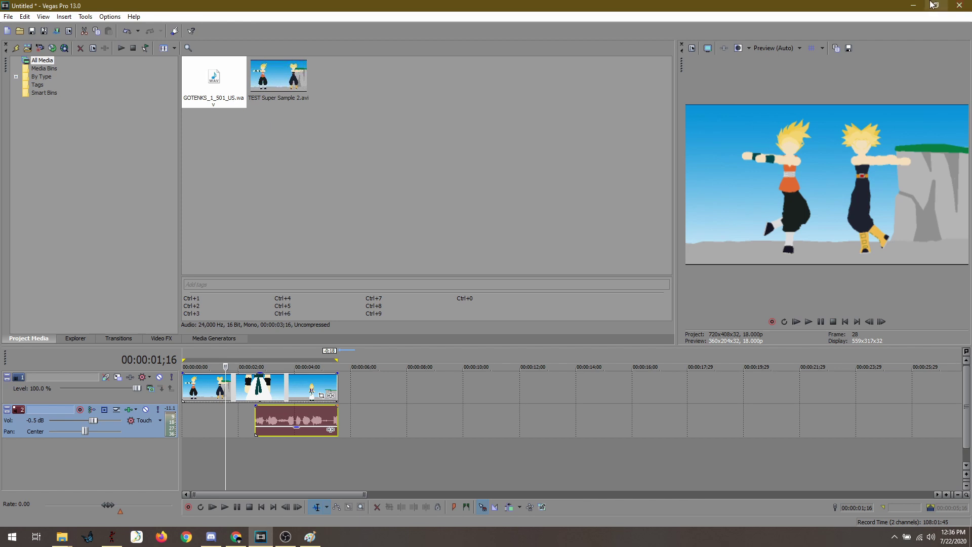
click(913, 6)
click(915, 7)
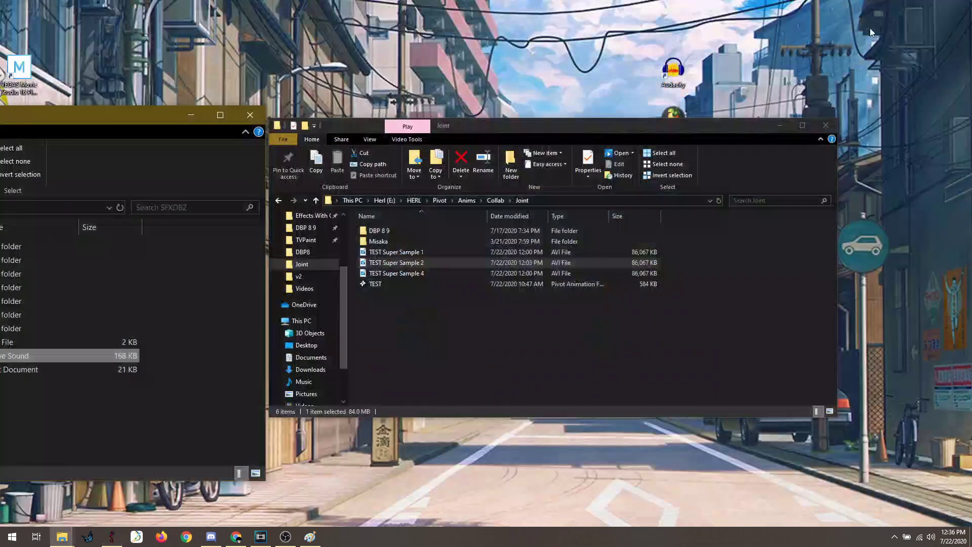
drag(712, 127, 640, 357)
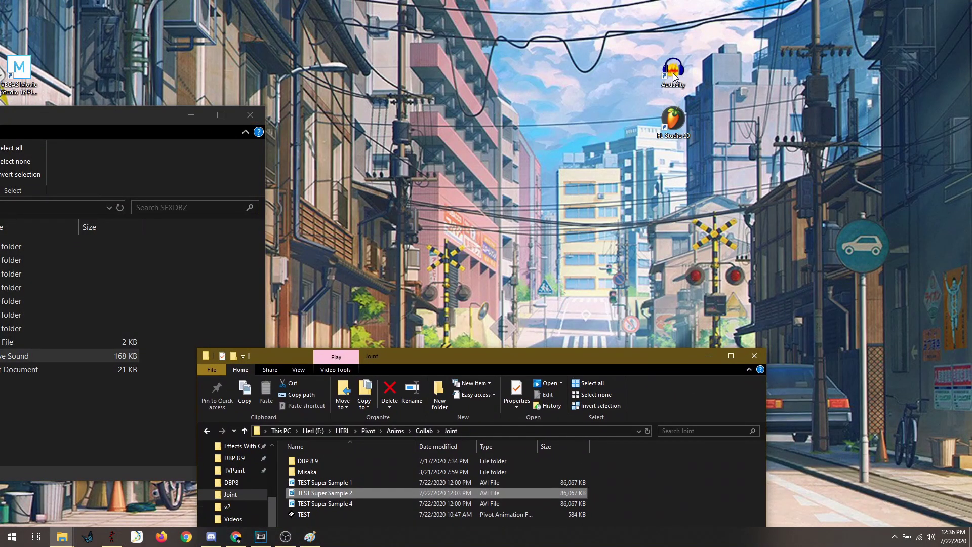
drag(494, 350, 569, 151)
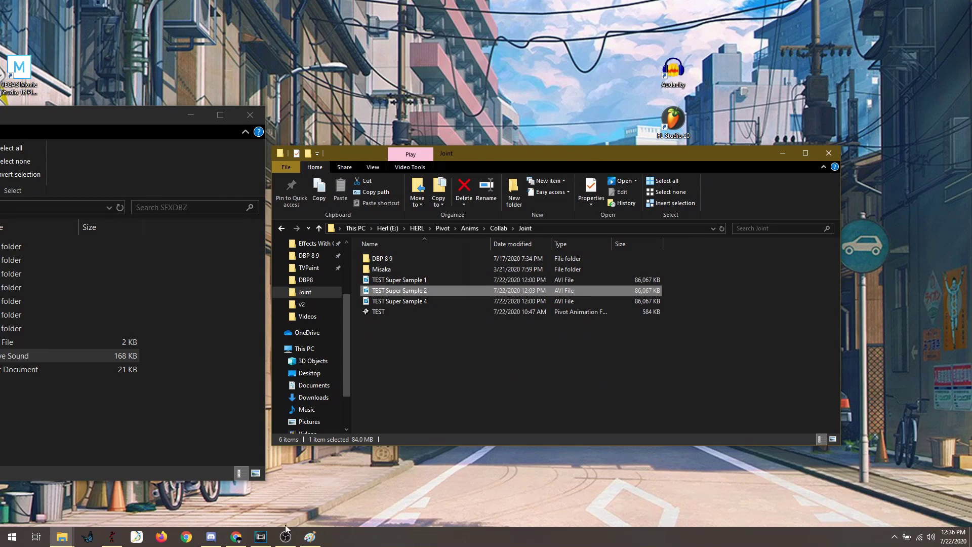
click(248, 538)
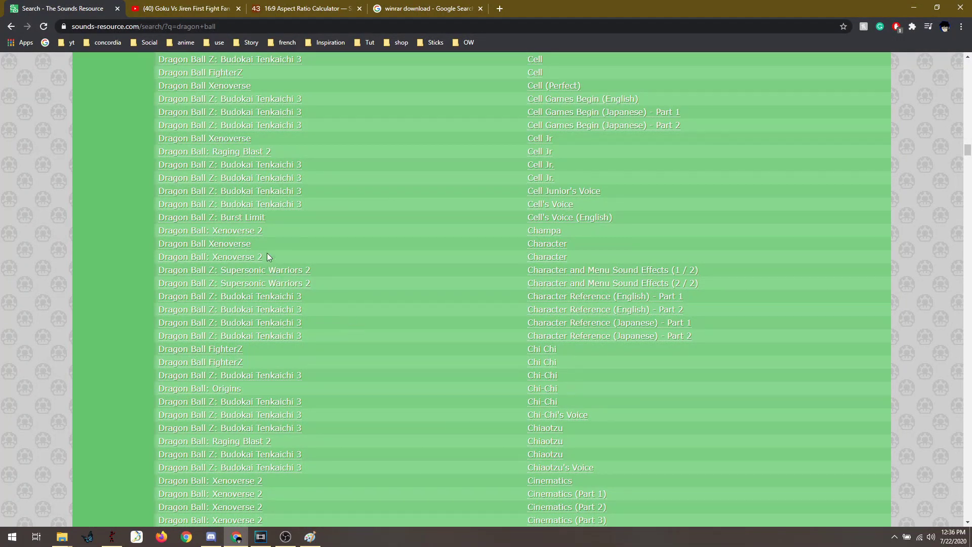
click(263, 540)
click(266, 355)
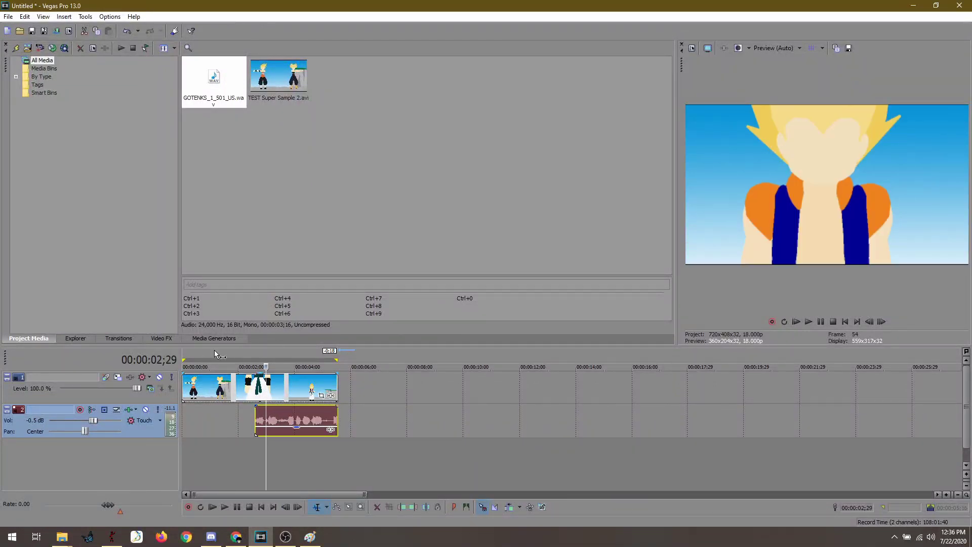
click(233, 351)
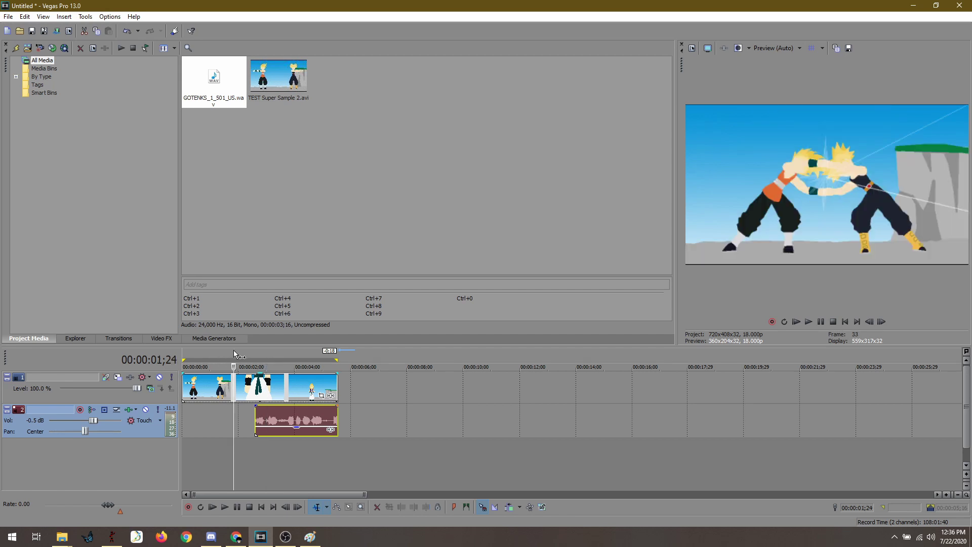
key(space)
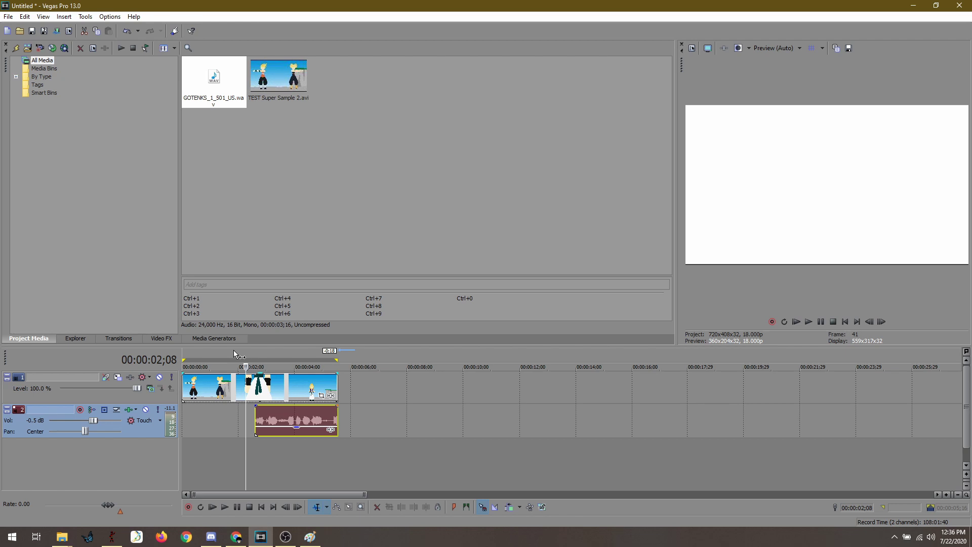
key(Left)
key(Left)
key(Left)
key(Left)
key(Left)
key(Left)
key(Left)
key(Left)
key(Left)
key(Left)
key(Left)
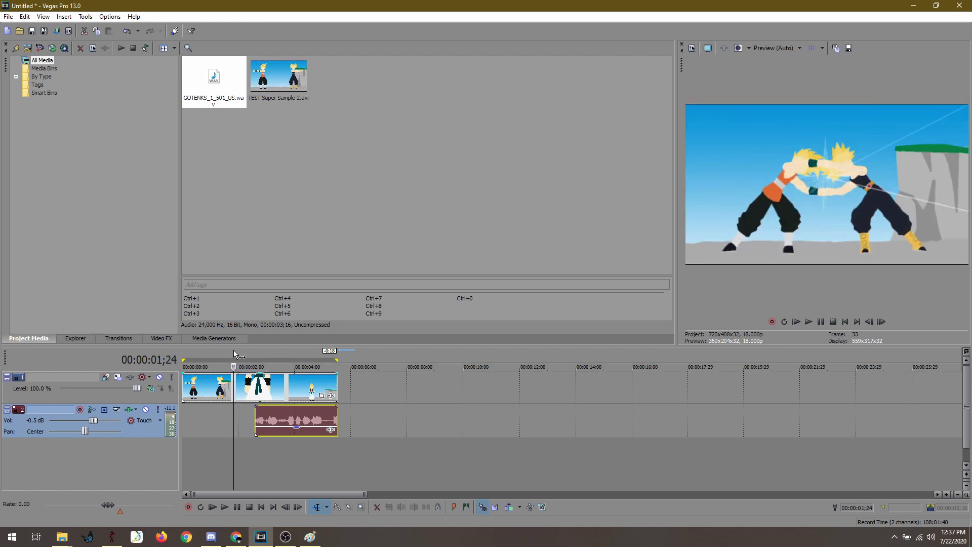
key(Left)
key(Left)
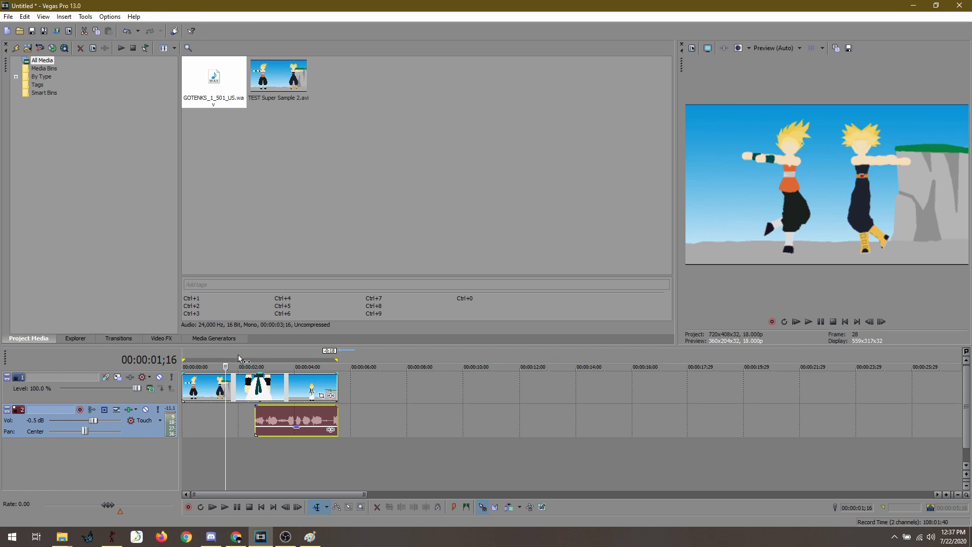
click(257, 354)
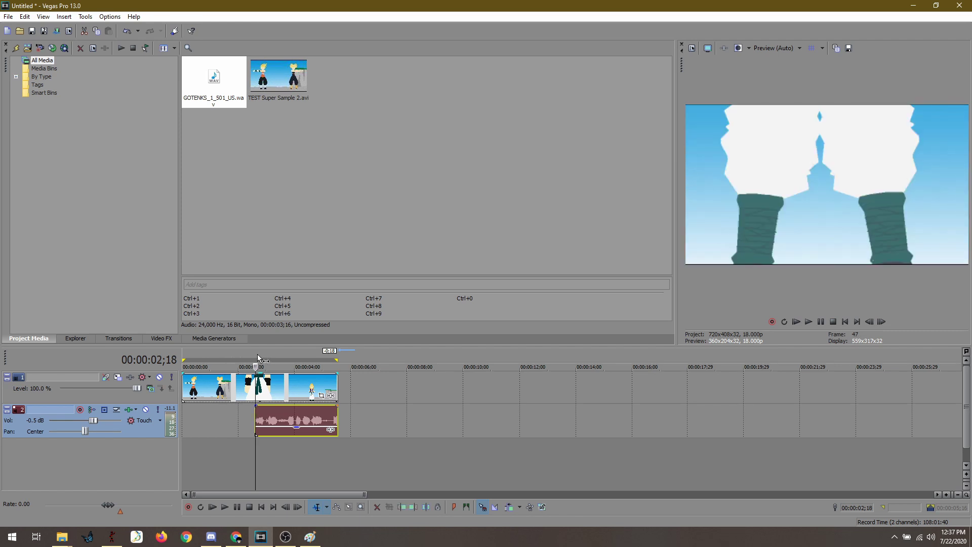
click(287, 352)
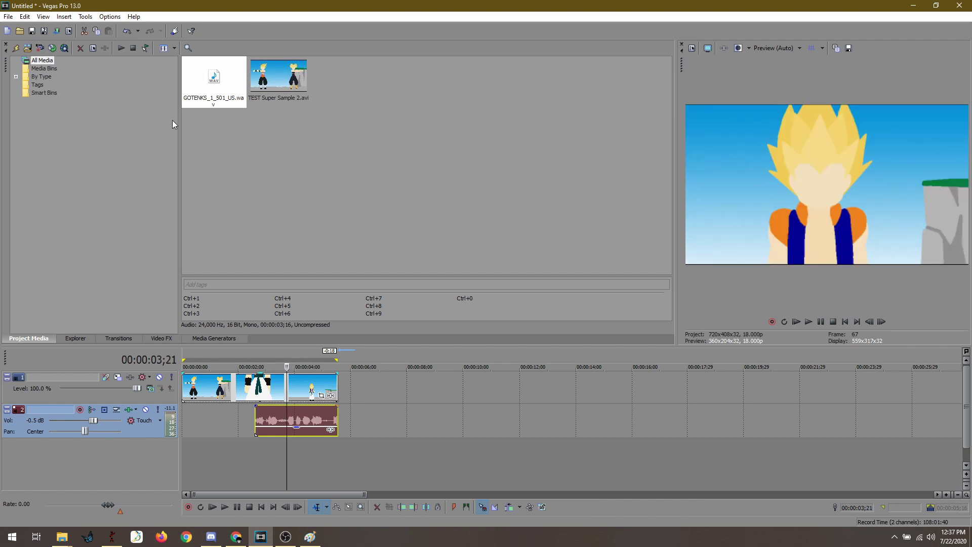
Step: Open the Render As dialog from the File menu
click(10, 17)
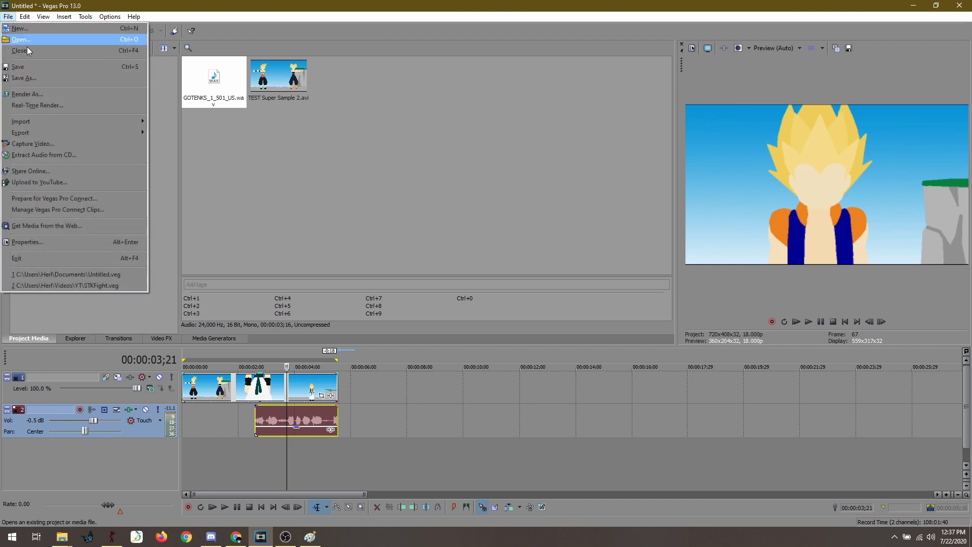
click(28, 96)
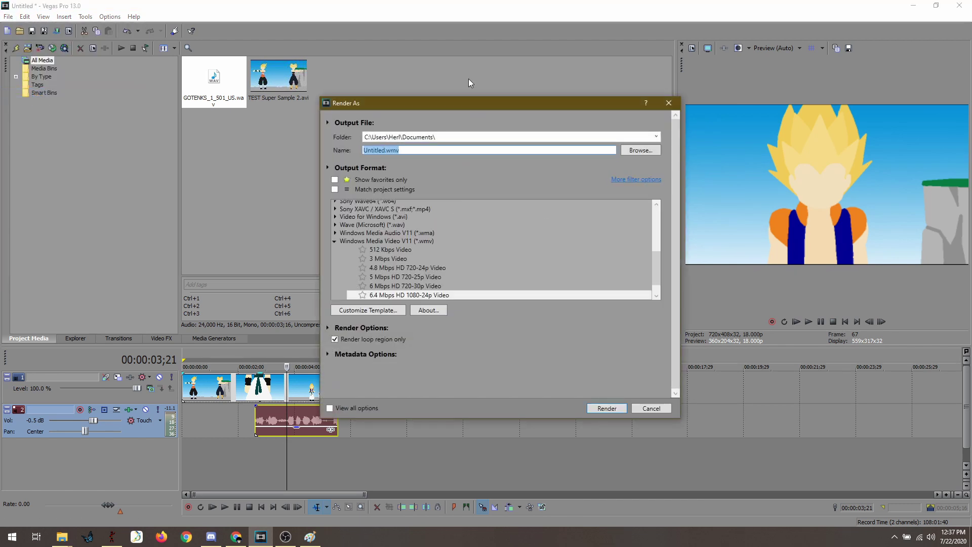
drag(479, 104, 486, 89)
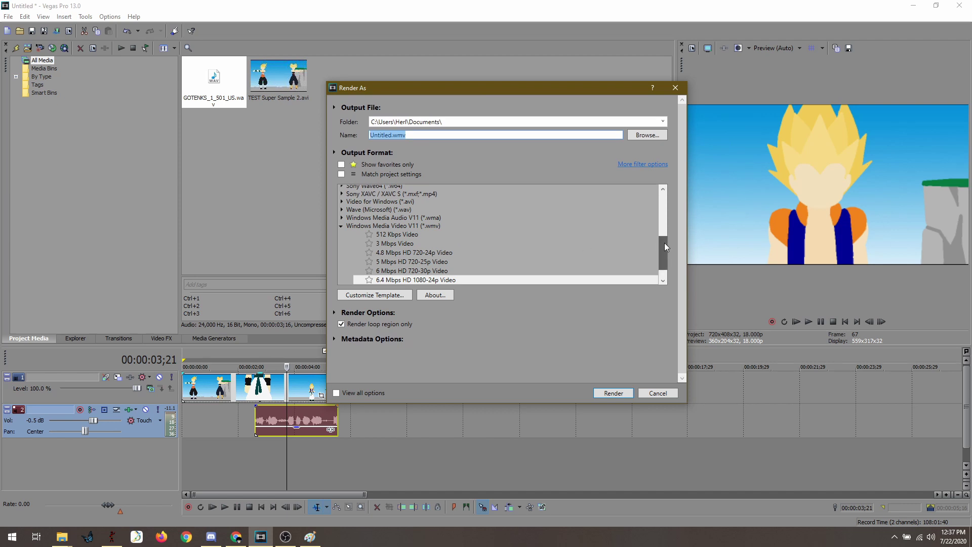
scroll(651, 248, up, 2)
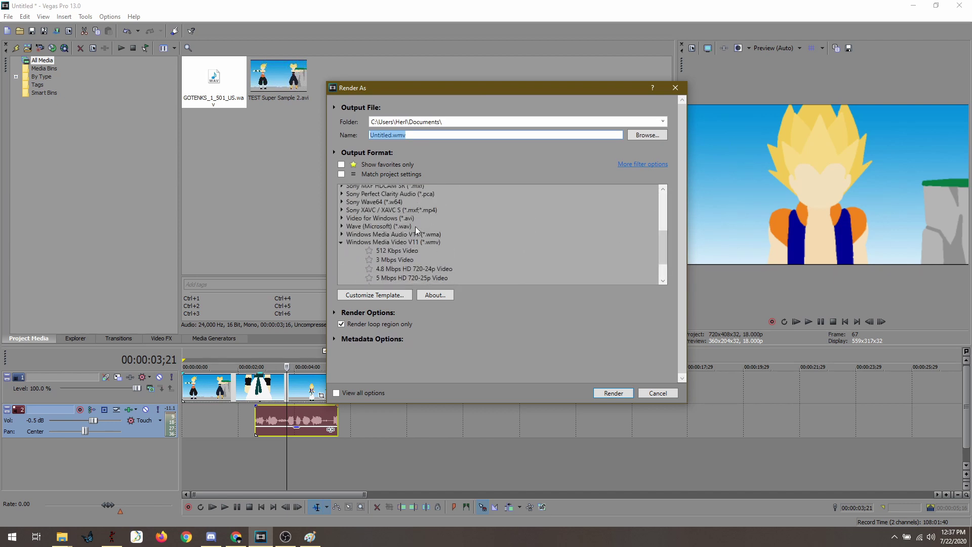
Step: Expand Windows Media Video V11 (*.wmv) and select the 6.4 Mbps HD 1080-24p Video template
click(590, 236)
drag(660, 239, 658, 294)
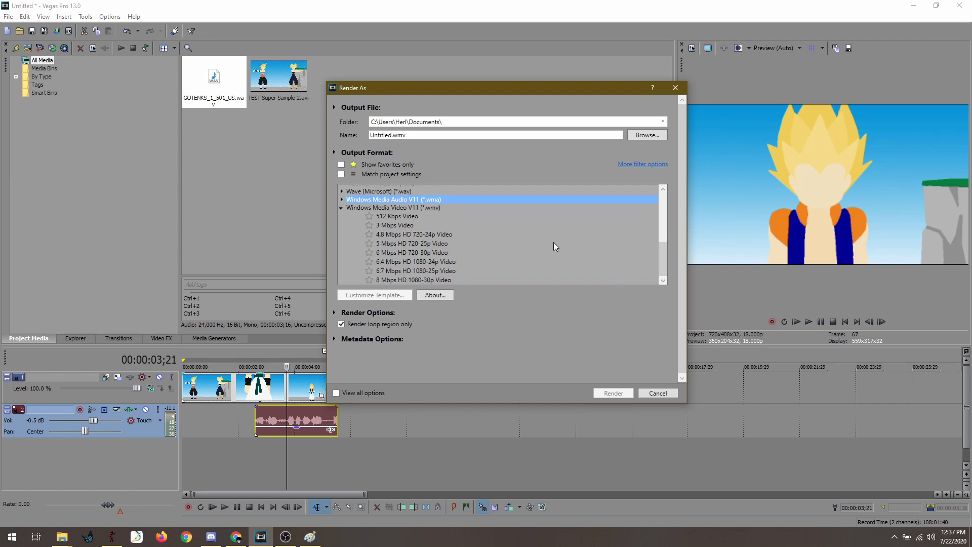
click(430, 281)
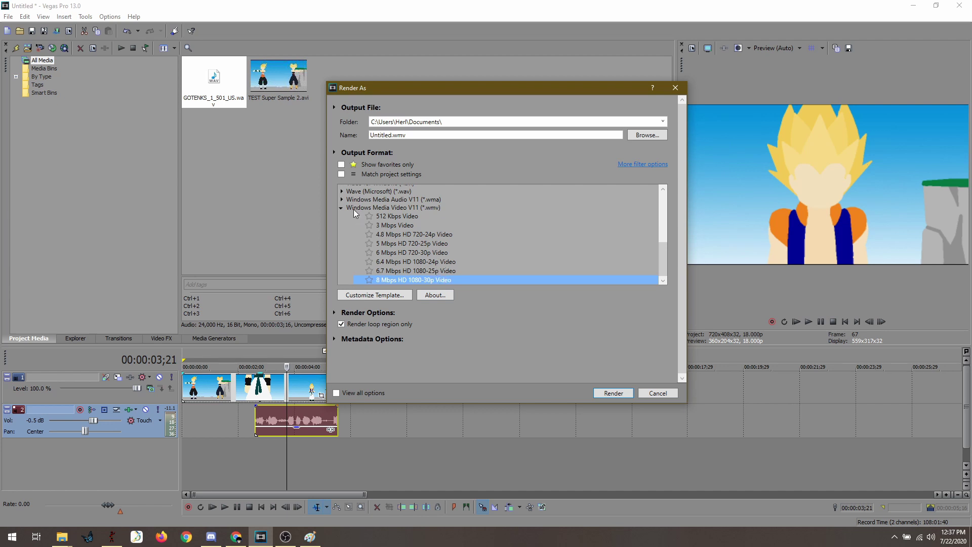
click(438, 208)
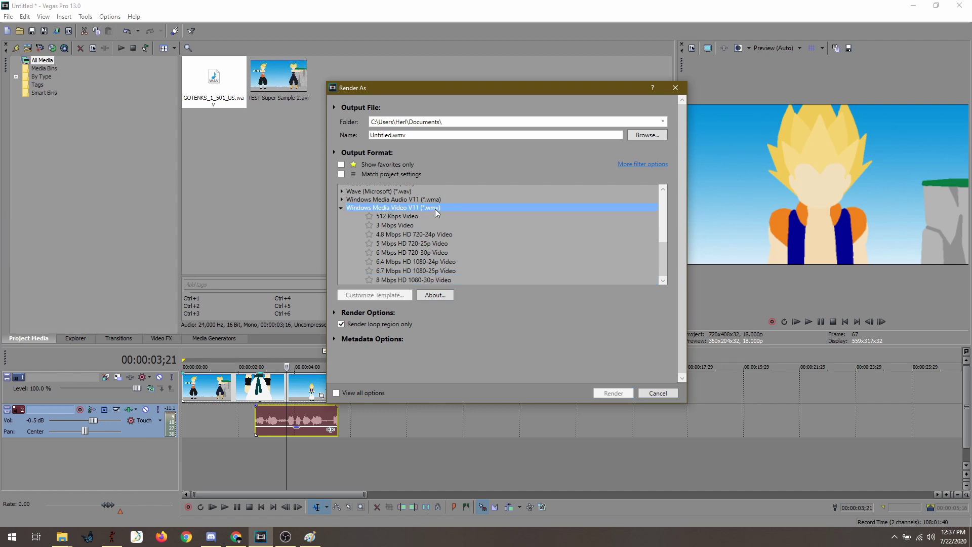
click(441, 262)
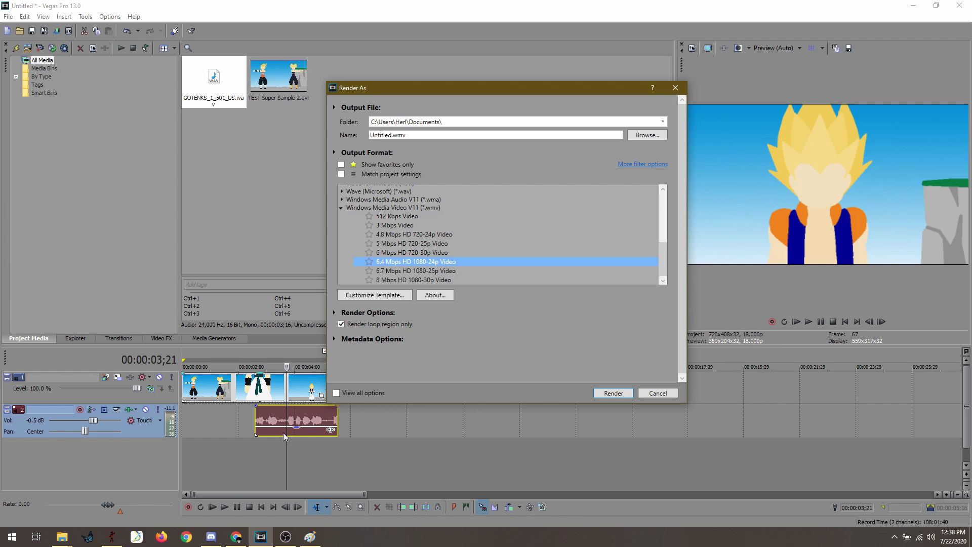
scroll(454, 209, up, 2)
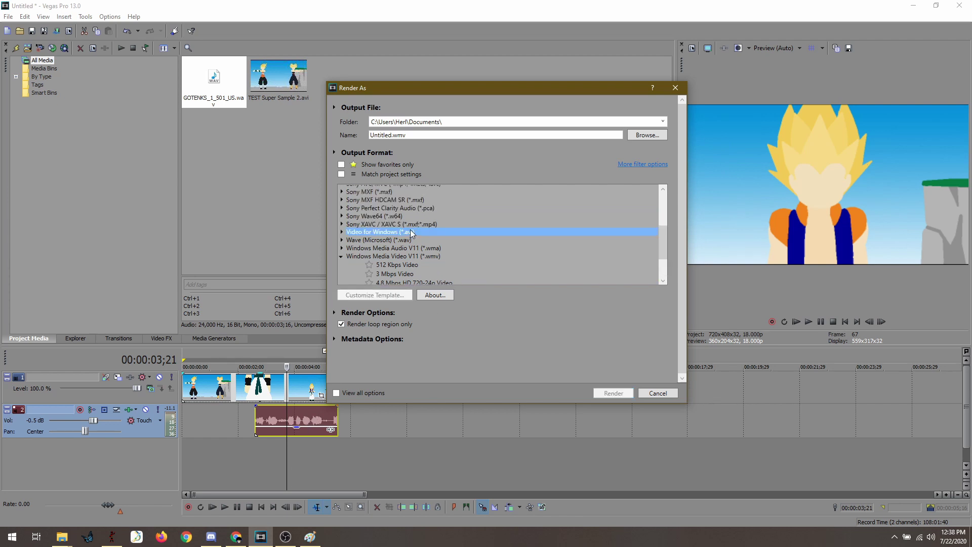
scroll(478, 248, down, 2)
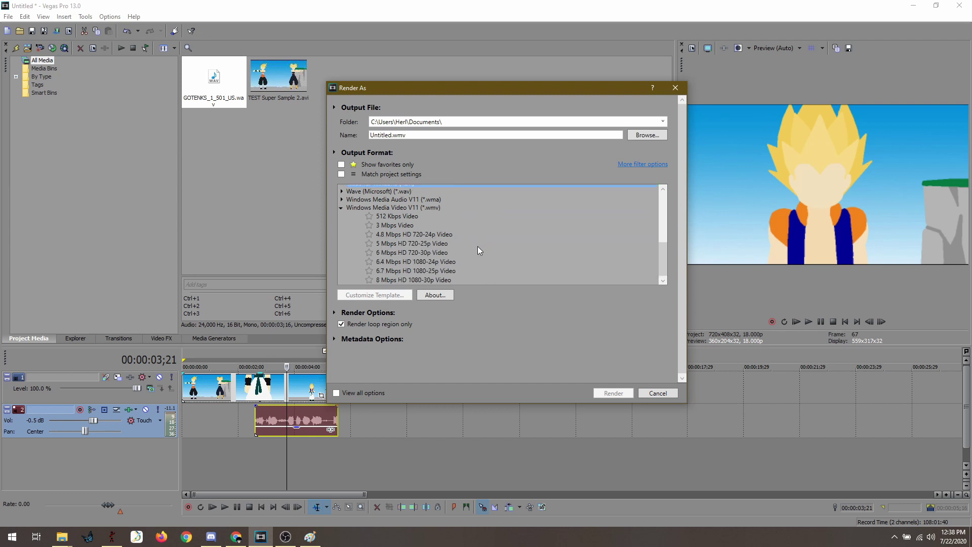
click(432, 262)
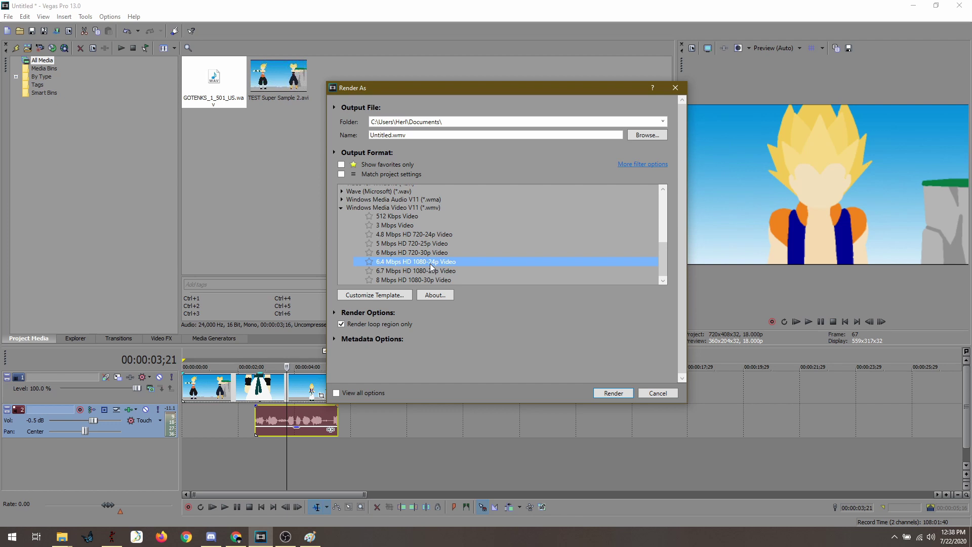
click(117, 539)
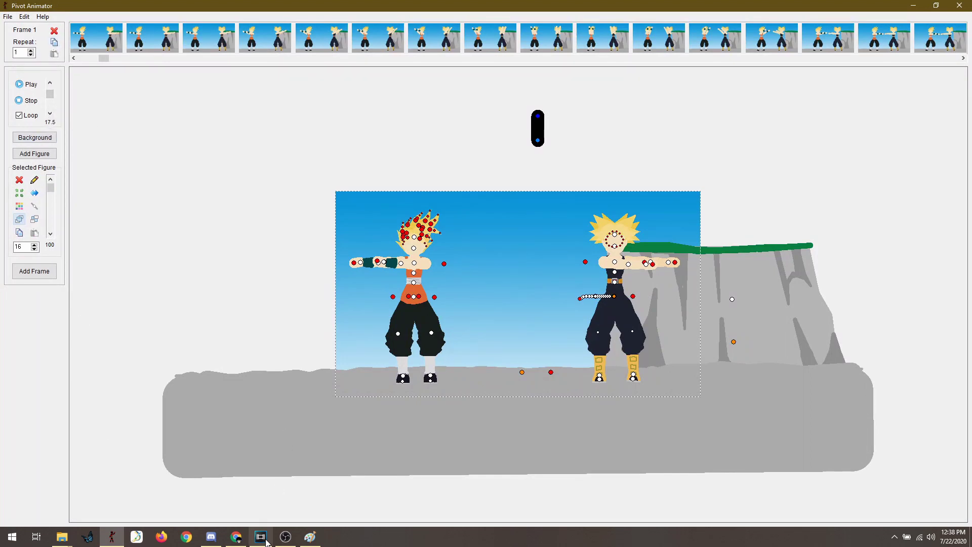
mouse_move(267, 542)
click(286, 504)
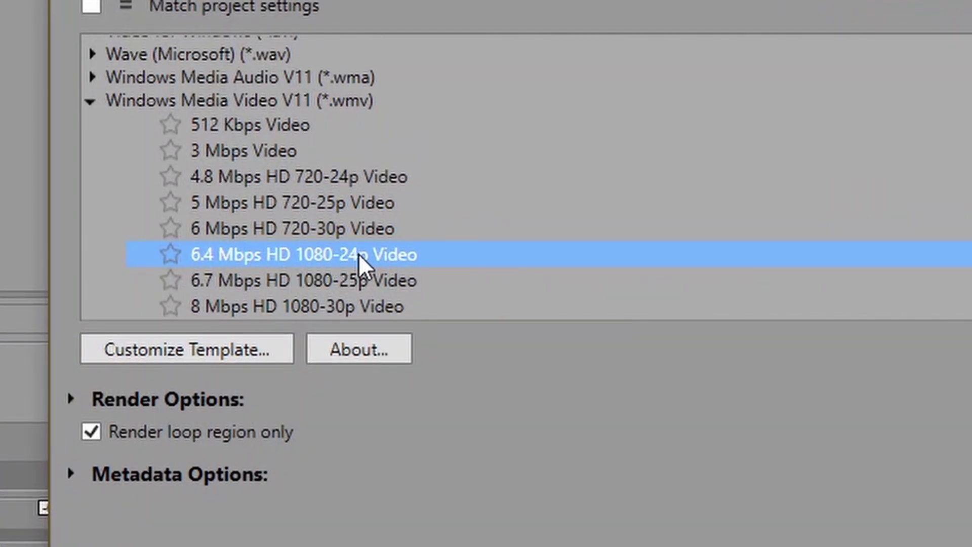
Step: In the WMV template's video settings, set the frame rate to 17.5 fps
click(191, 338)
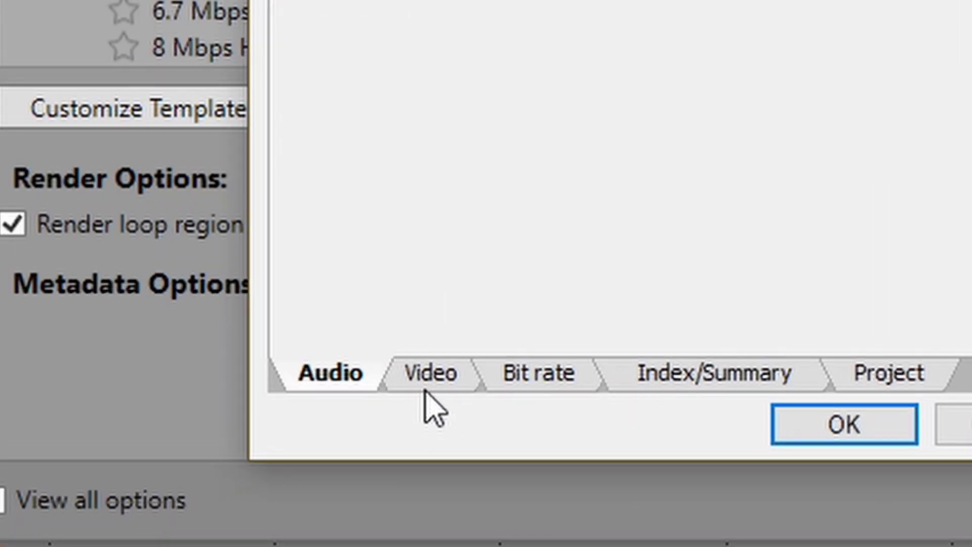
click(383, 506)
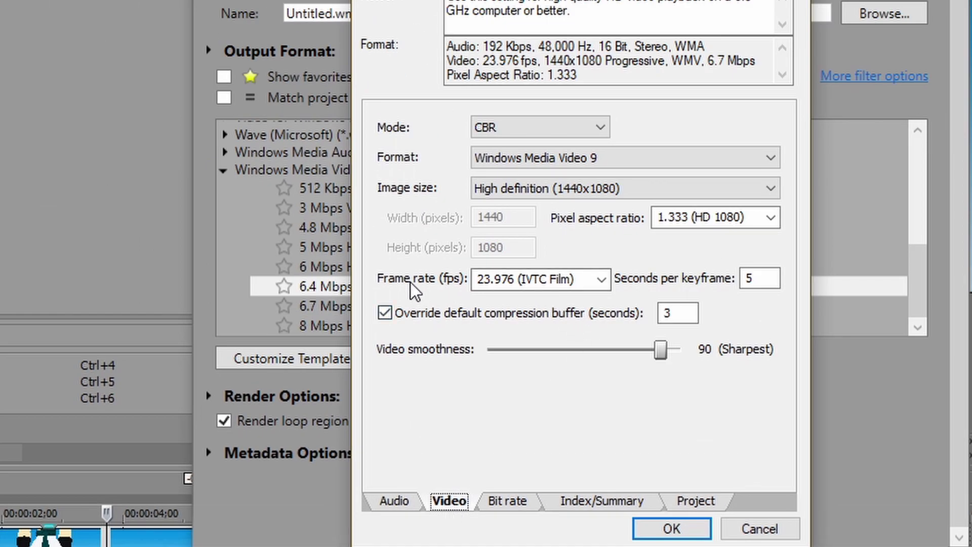
click(603, 280)
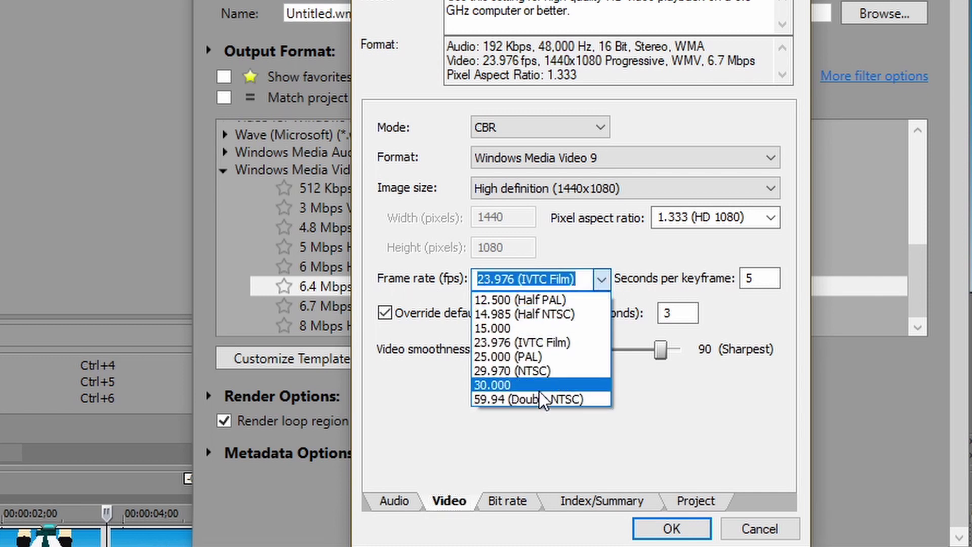
click(527, 342)
key(BackSpace)
text(17))
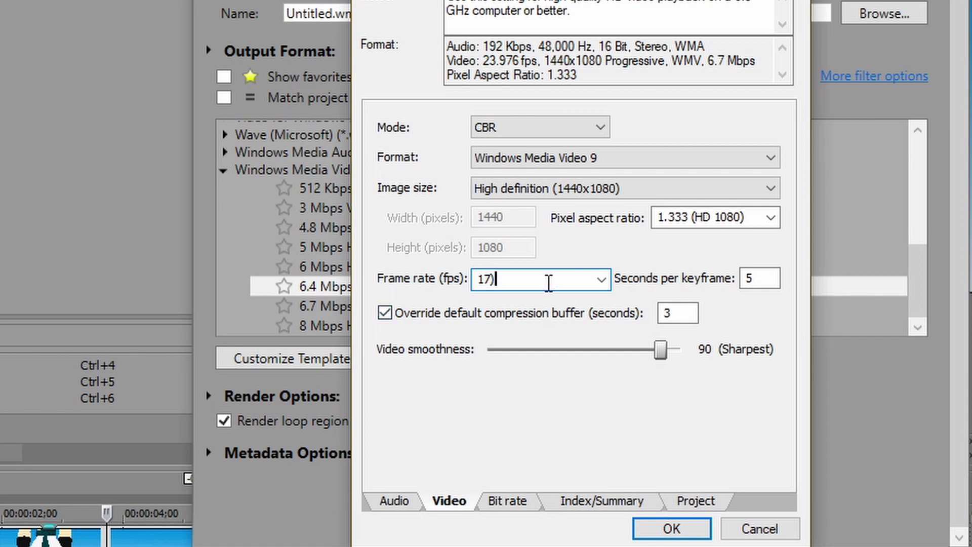
key(BackSpace)
text(.5)
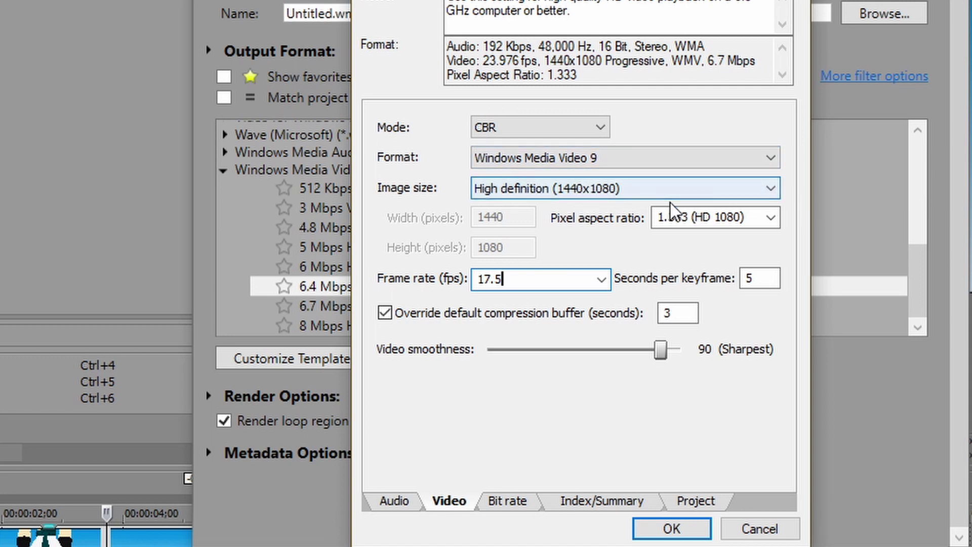
Step: Set the image size to 1280x720 and video smoothness to 100, then save the customised template
click(623, 189)
click(557, 213)
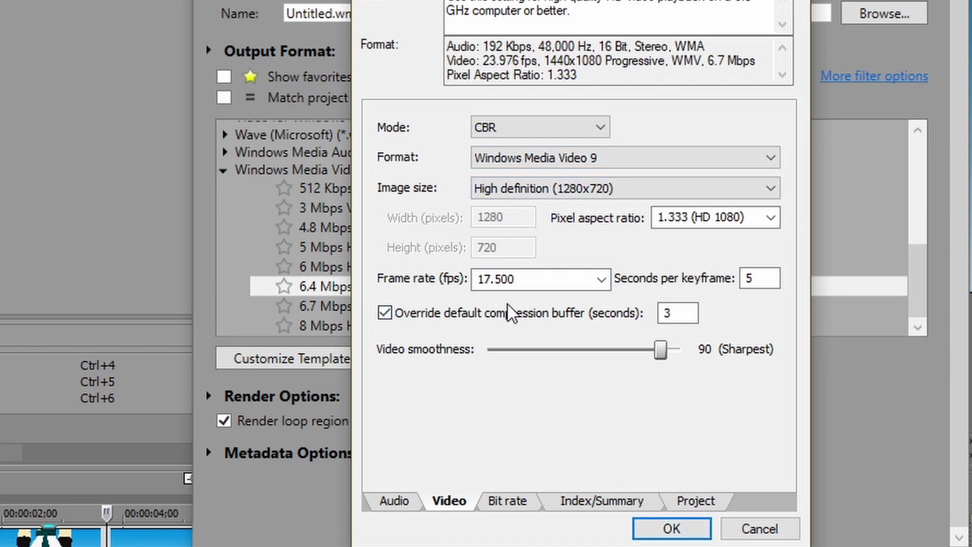
key(Tab)
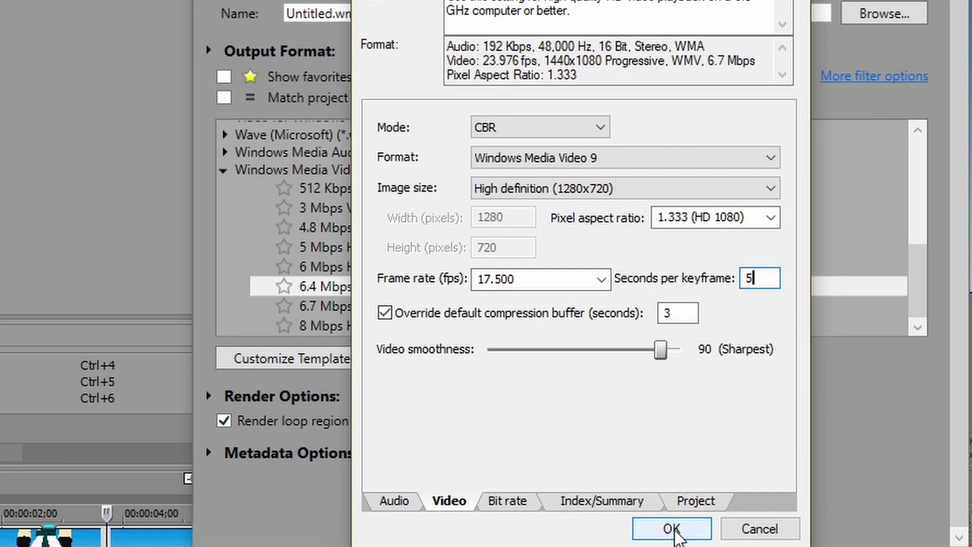
drag(662, 351, 725, 360)
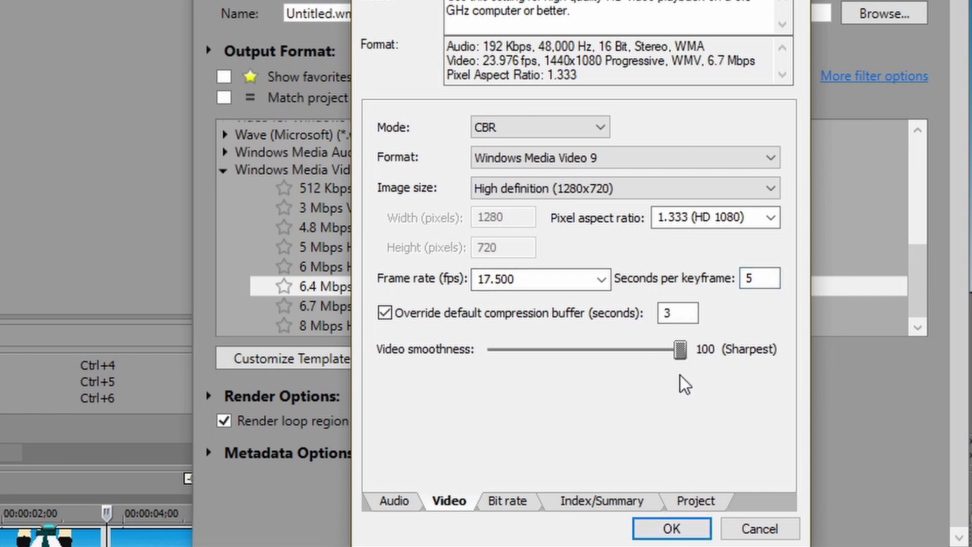
click(684, 527)
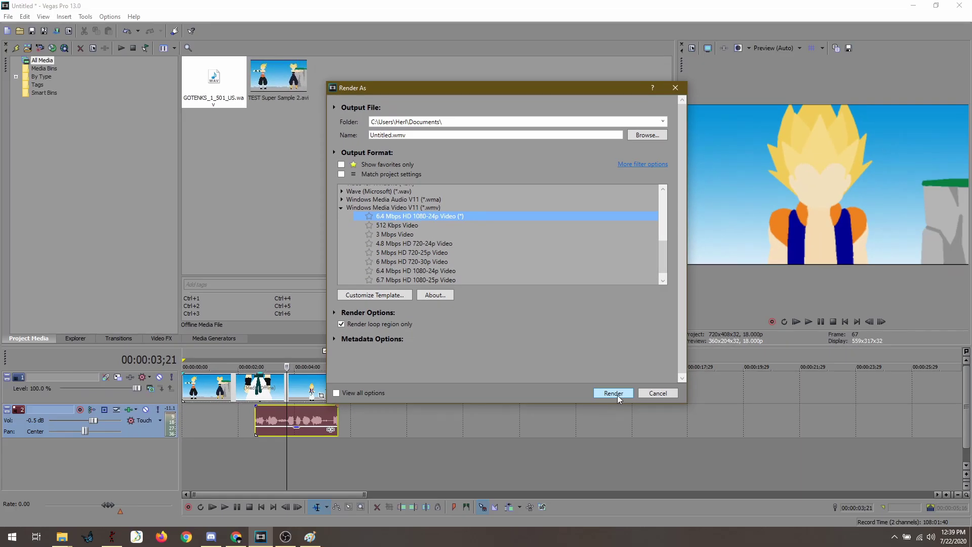
Step: Render Untitled.wmv, then return to Vegas Pro and open the folder holding the finished file
click(618, 395)
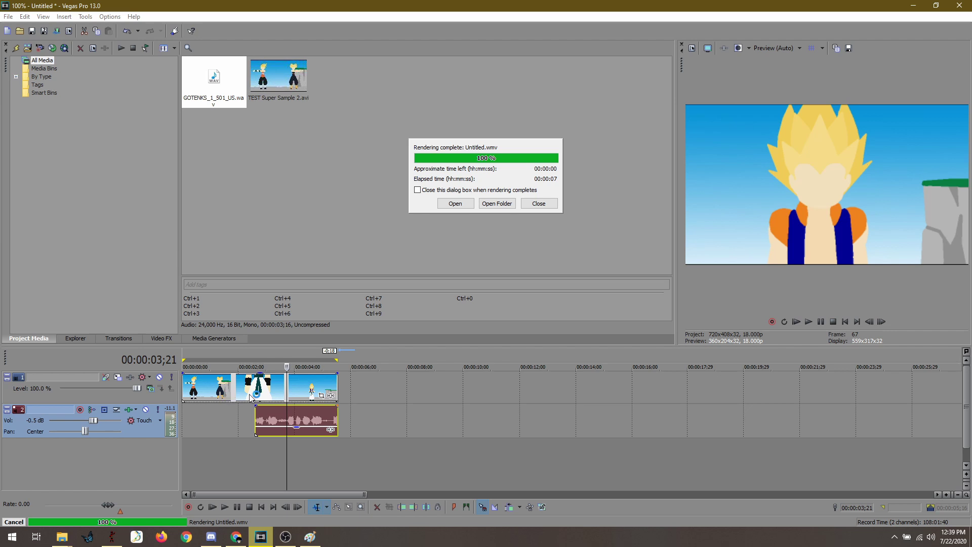
click(112, 537)
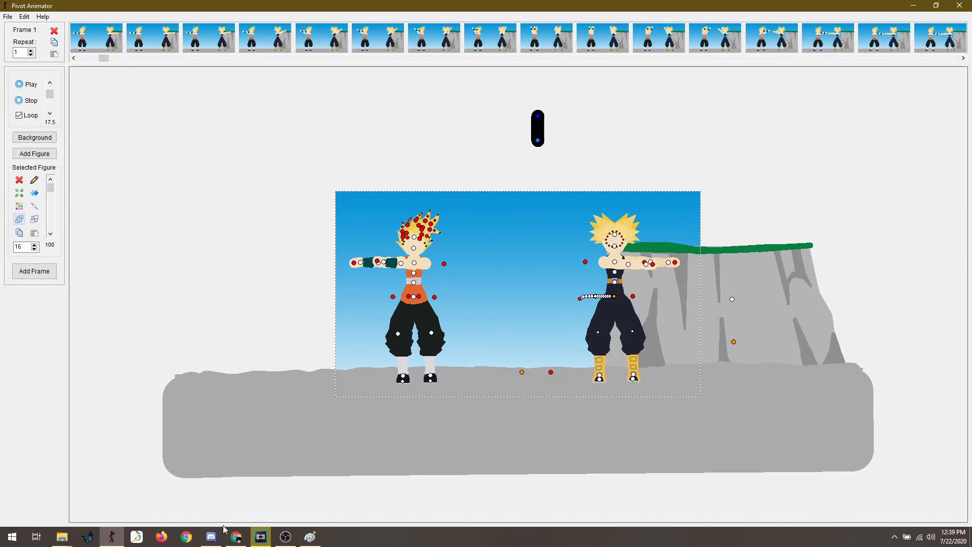
click(261, 540)
click(492, 203)
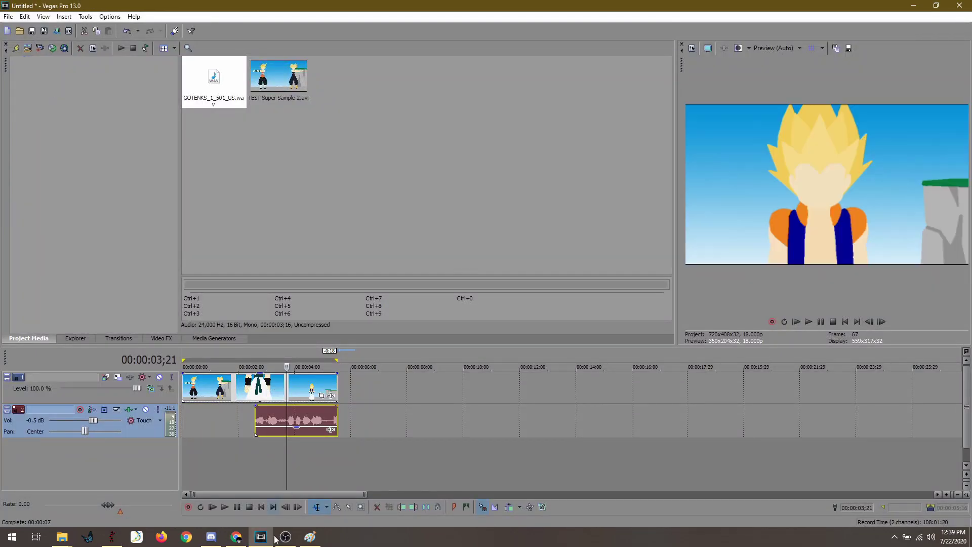
Step: Go to the YouTube tab in Chrome and briefly play, then pause, the Goku Vs Jiren animation
click(237, 537)
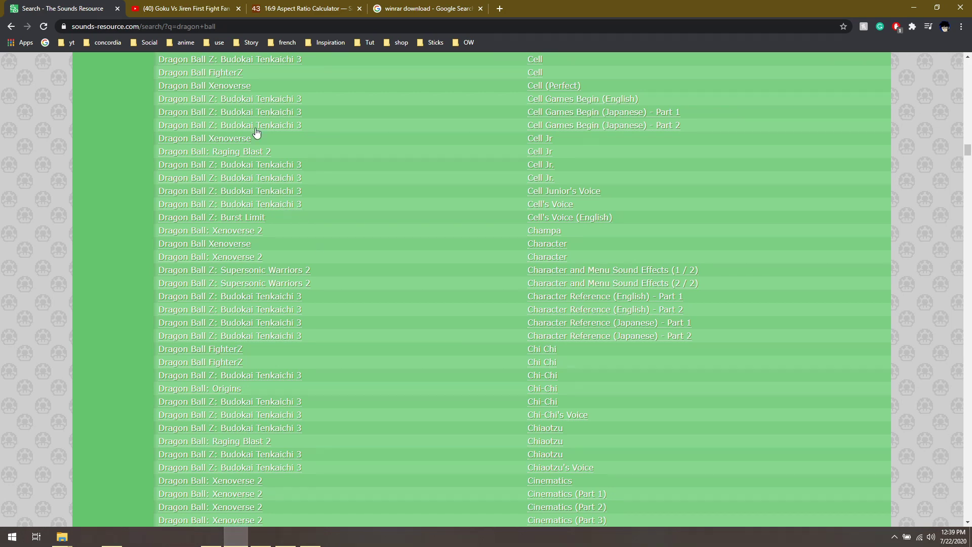
key(ctrl+Tab)
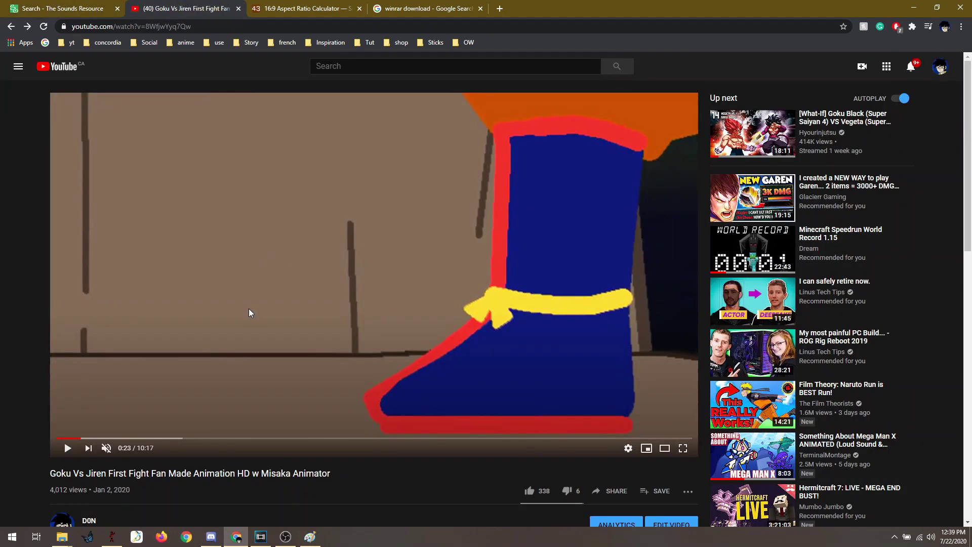
click(314, 293)
click(290, 303)
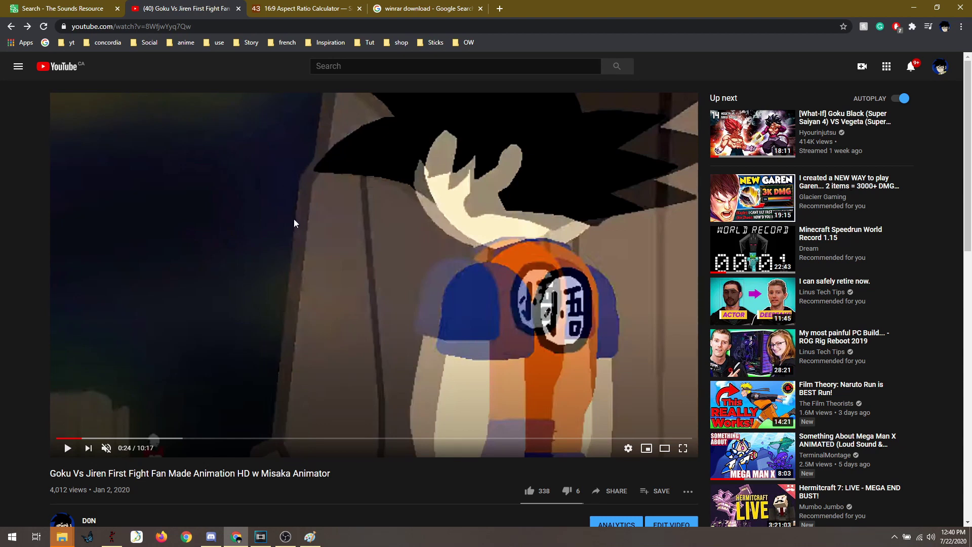
Step: Open the rendered Untitled.wmv from the Documents folder in Movies & TV
mouse_move(62, 537)
click(242, 493)
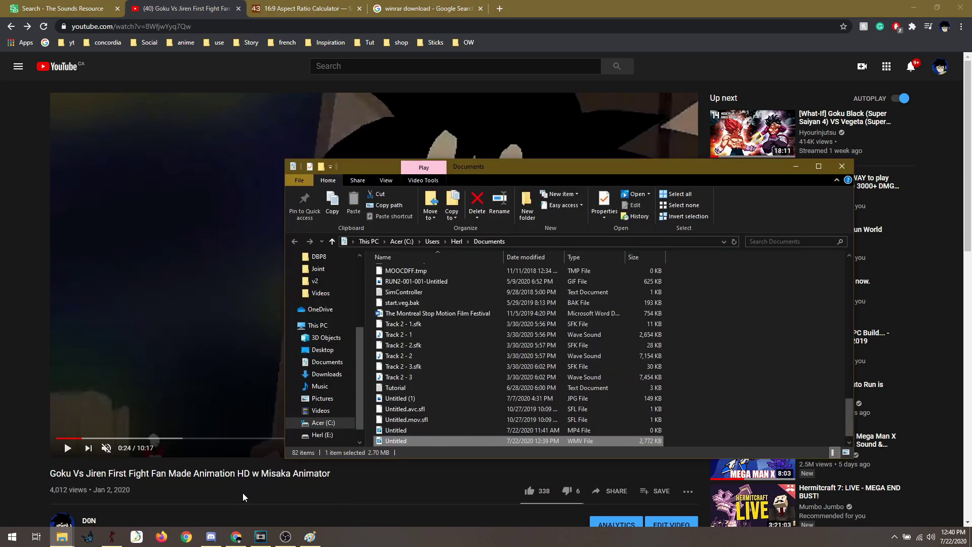
double_click(391, 440)
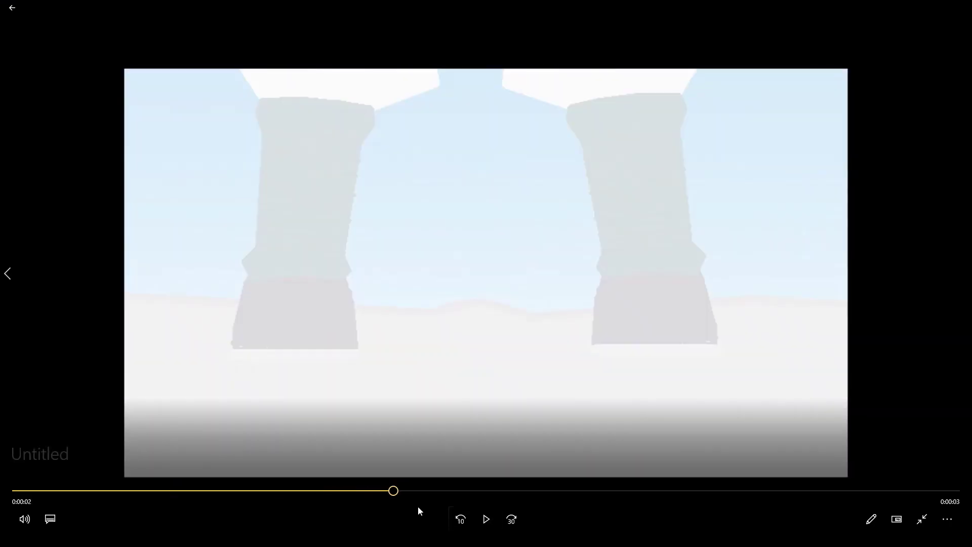
Step: Scrub back to an earlier point and step forward frame by frame through the animation
drag(393, 491, 305, 484)
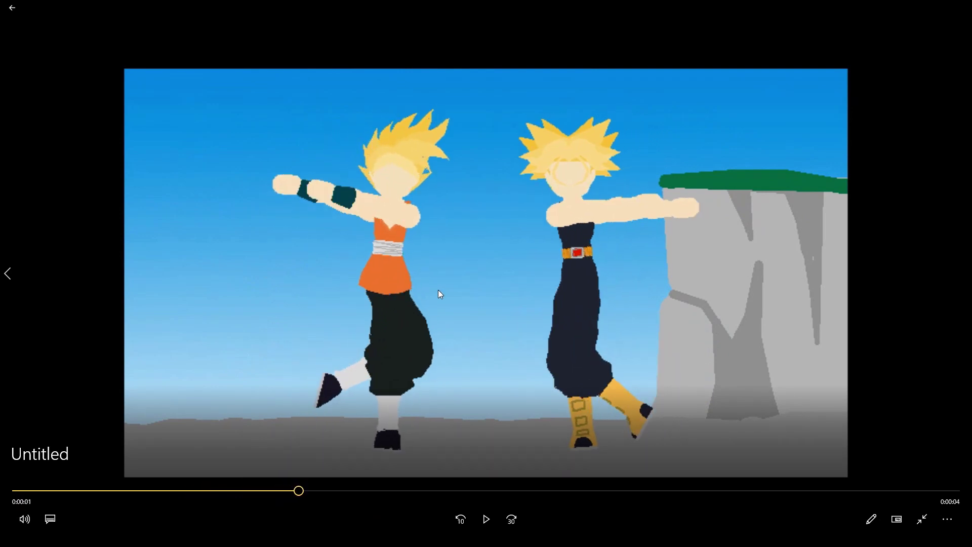
key(Right)
key(Right)
key(Right)
key(Right)
key(Right)
key(Right)
key(Right)
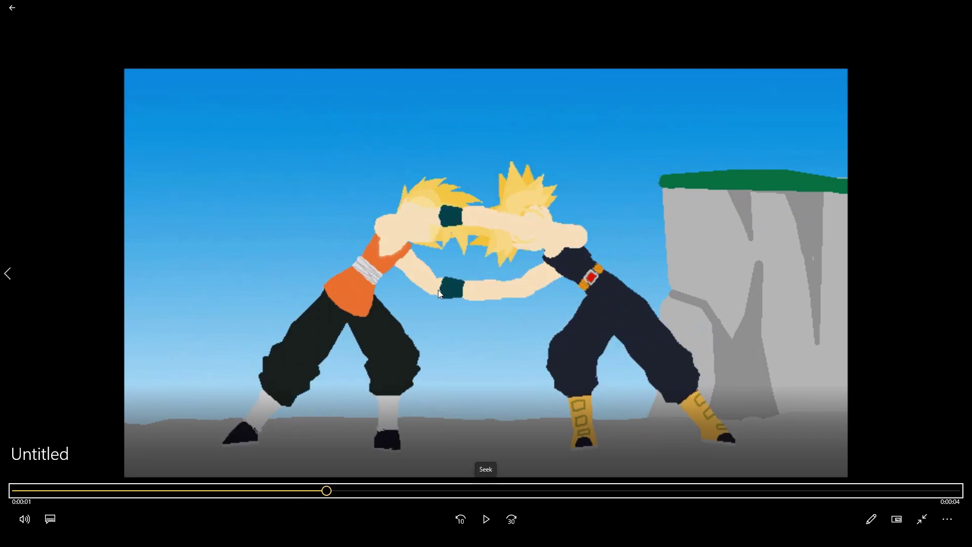
key(Right)
key(Right)
key(Right)
key(Right)
key(Right)
key(Right)
key(Right)
key(Right)
key(Right)
key(Right)
key(Right)
key(Right)
key(Right)
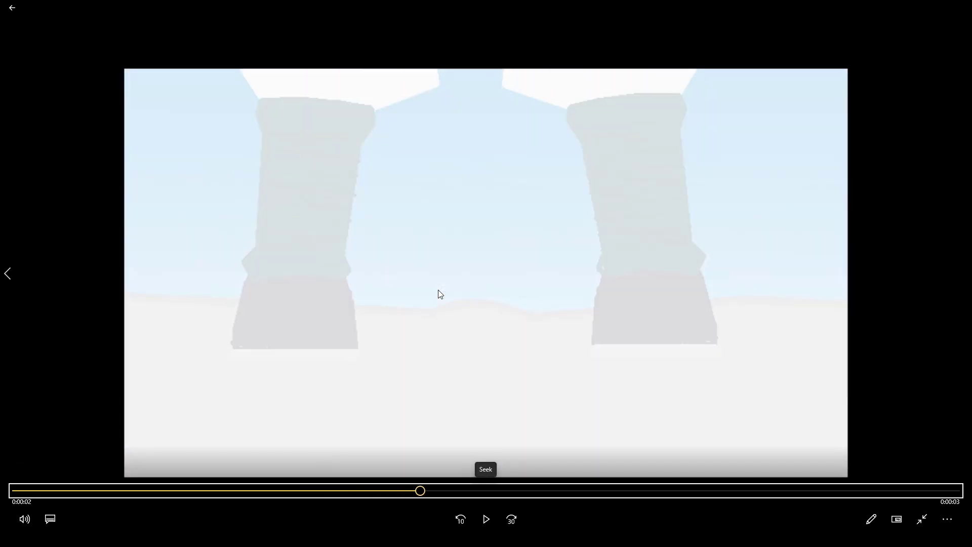
key(Right)
key(Right)
key(Right)
key(Right)
key(Right)
key(Right)
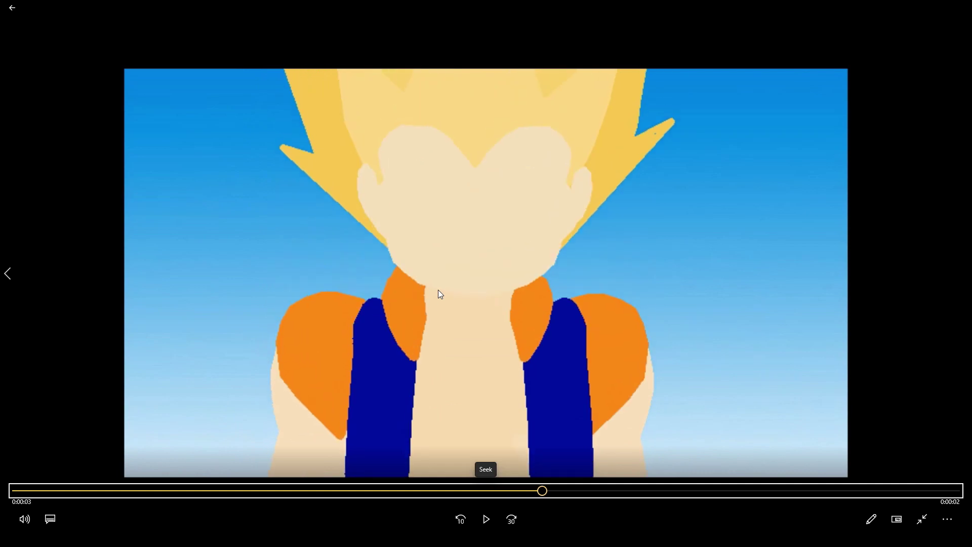